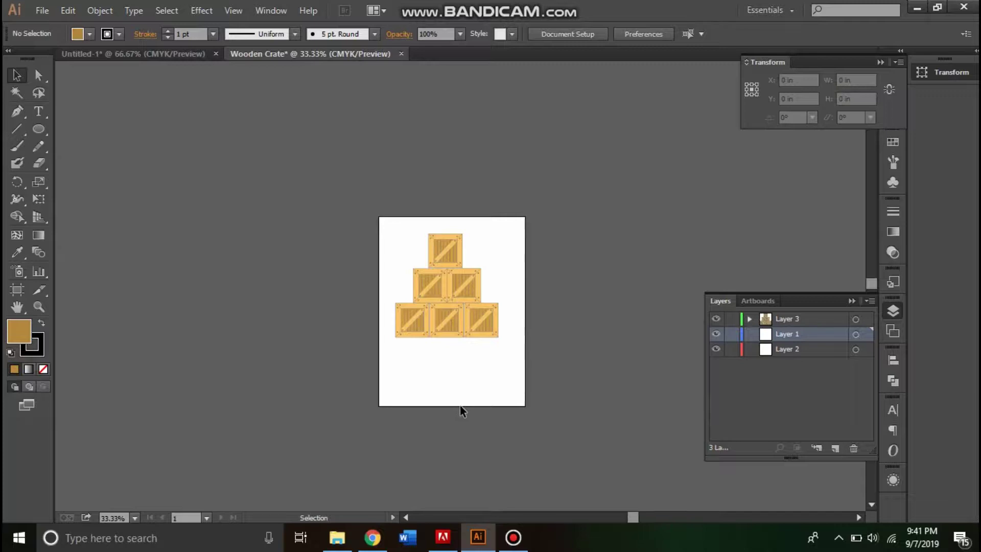
# Move the finished crate pyramid down and to the right, then deselect it.
pyautogui.moveTo(332, 183); pyautogui.dragTo(548, 400)
pyautogui.moveTo(515, 363); pyautogui.dragTo(526, 411)
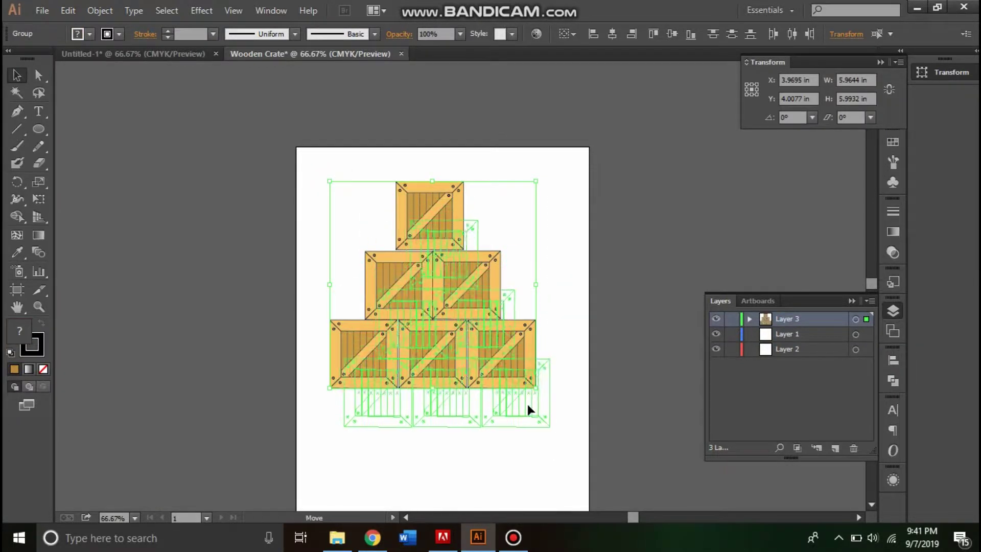
pyautogui.click(574, 387)
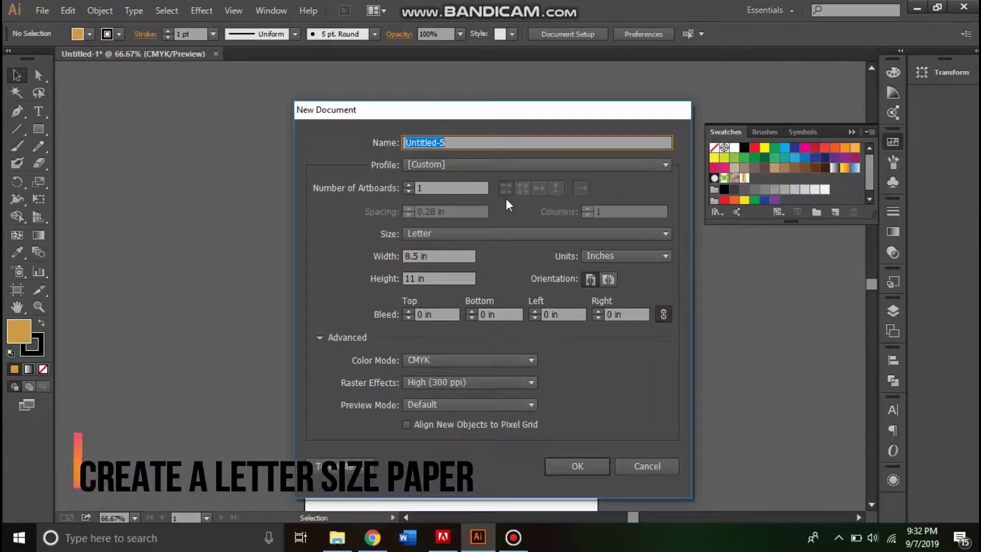
# Create the 'Wooden Crate' document and bring in the F7C363 and CD9A45 wood rectangles, scaled down.
pyautogui.write('Wooden Crate')
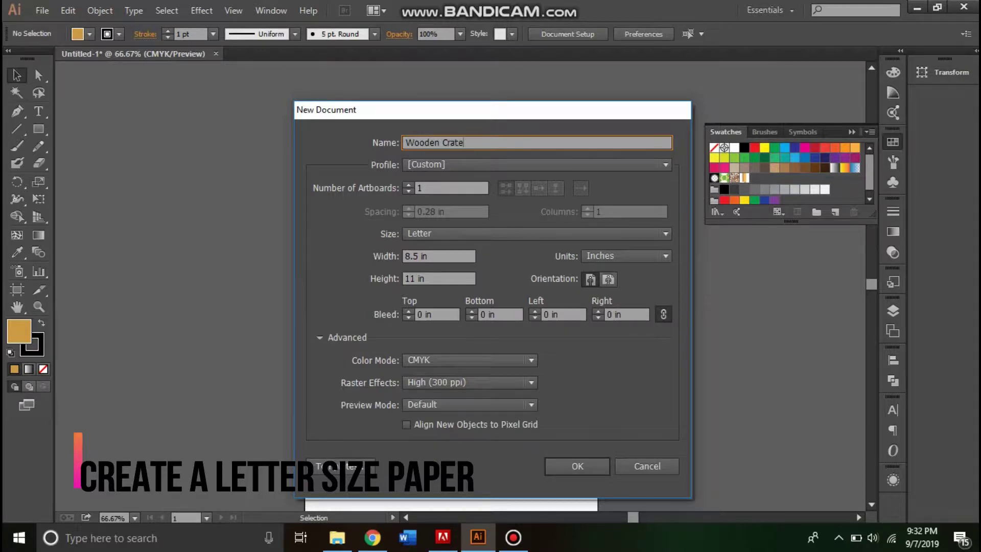
pyautogui.click(577, 466)
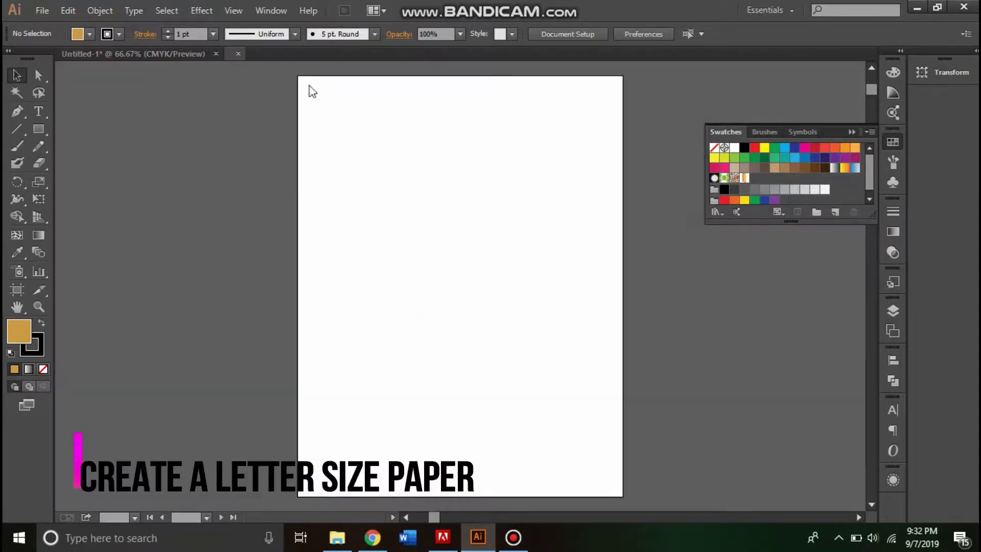
pyautogui.click(148, 54)
pyautogui.click(377, 282)
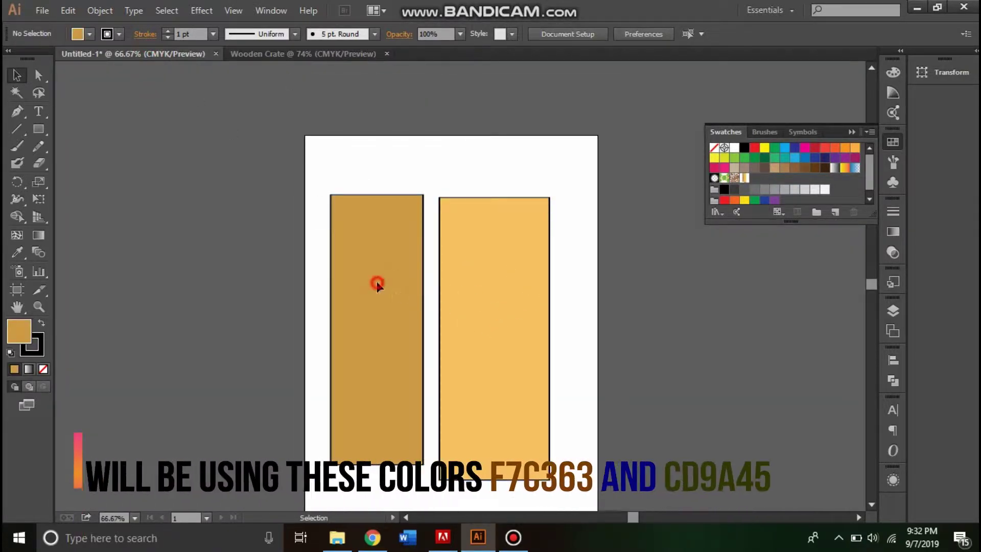
pyautogui.click(496, 317)
pyautogui.click(488, 327)
pyautogui.moveTo(414, 318); pyautogui.dragTo(319, 53)
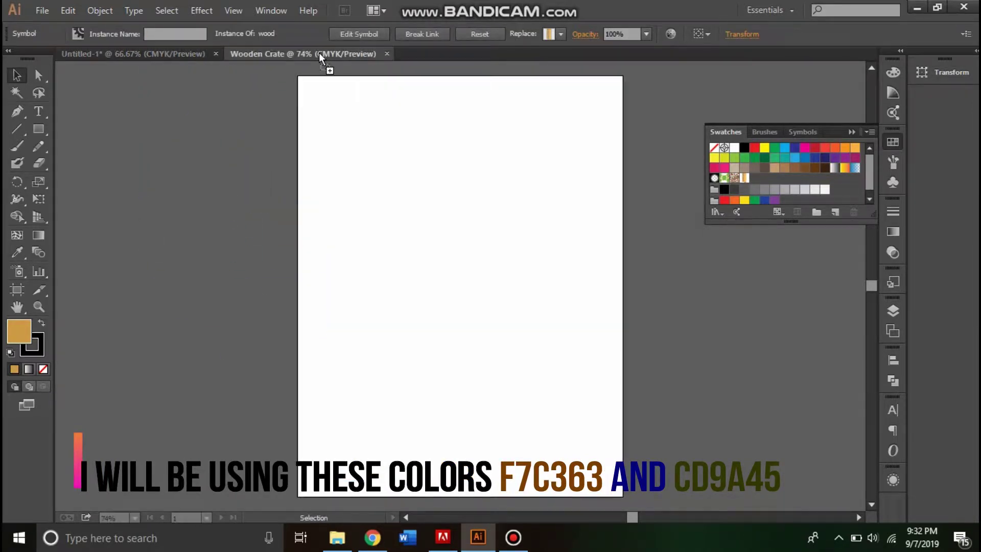
pyautogui.moveTo(319, 53); pyautogui.dragTo(176, 261)
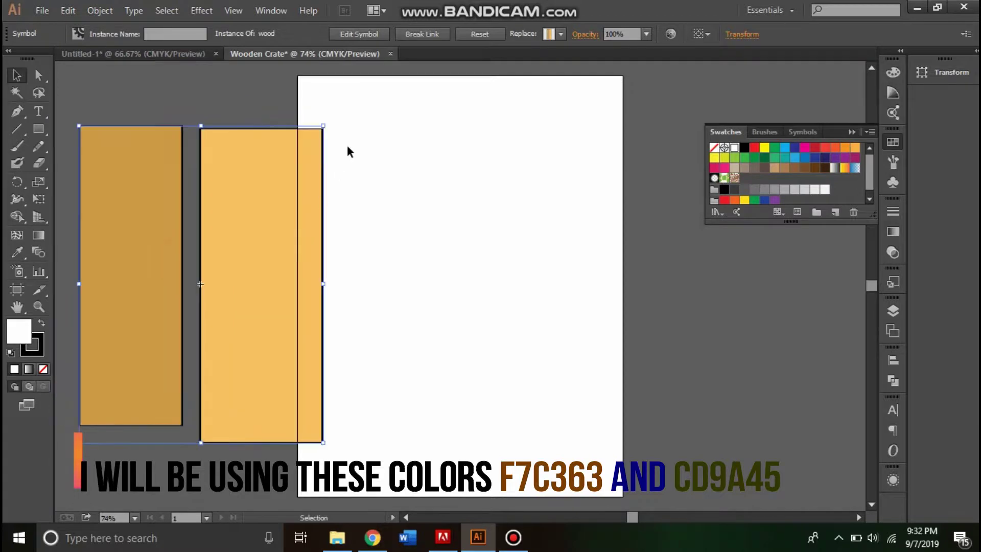
pyautogui.moveTo(325, 125); pyautogui.dragTo(223, 248)
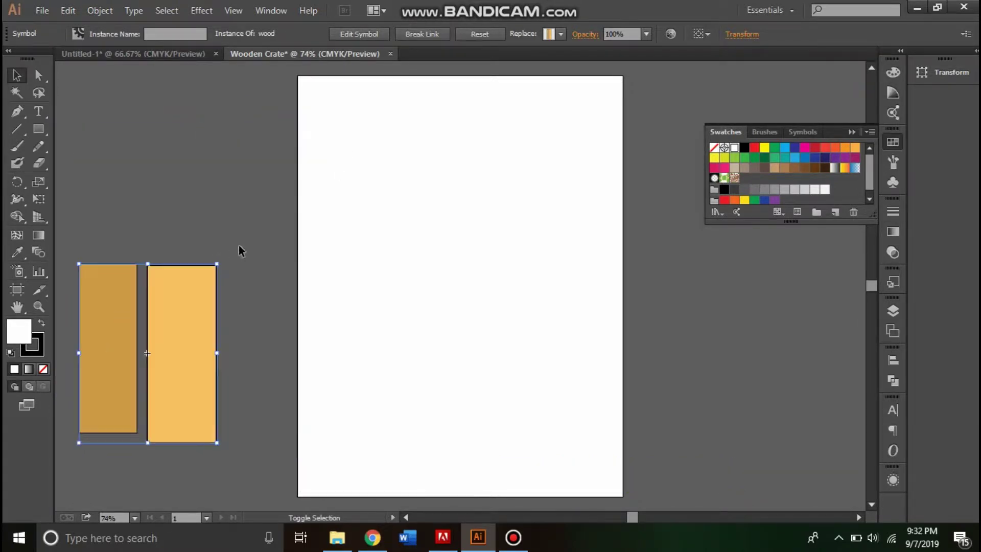
pyautogui.click(442, 276)
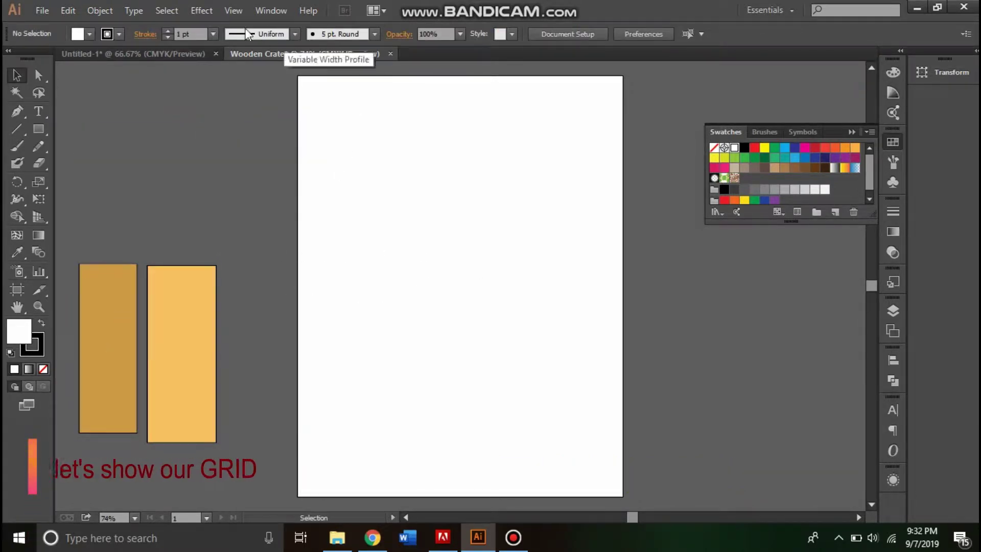
# Show the grid and draw a wide rectangle near the artboard top.
pyautogui.click(234, 10)
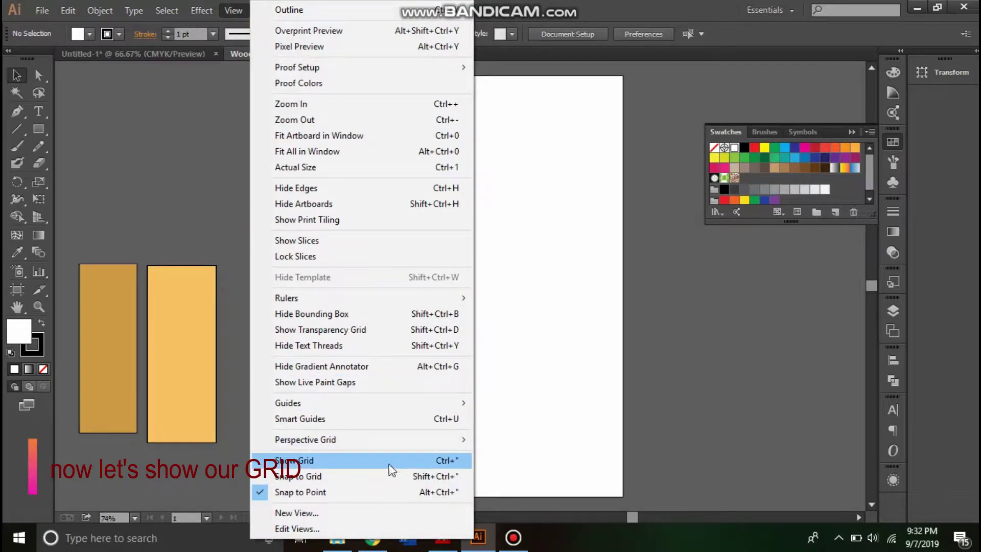
pyautogui.click(394, 462)
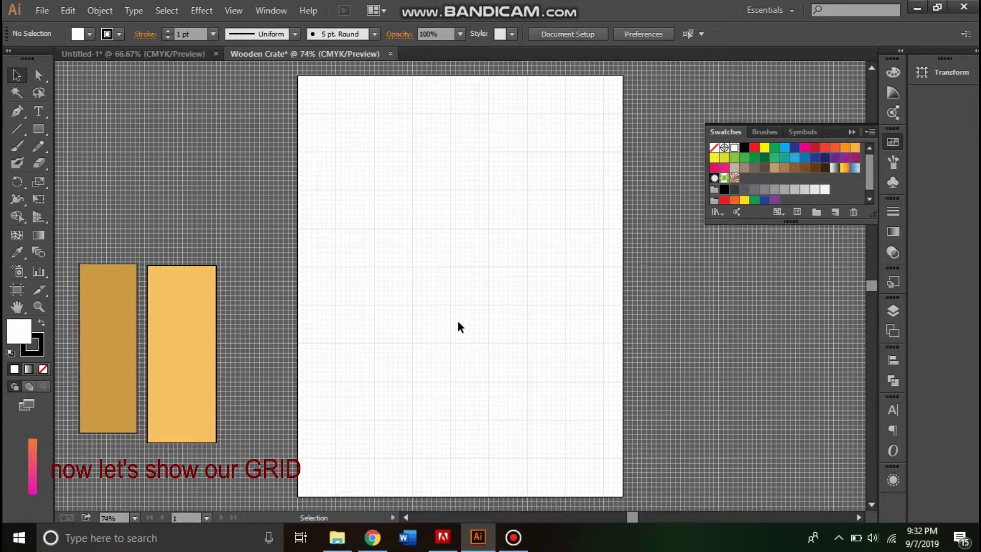
pyautogui.click(38, 130)
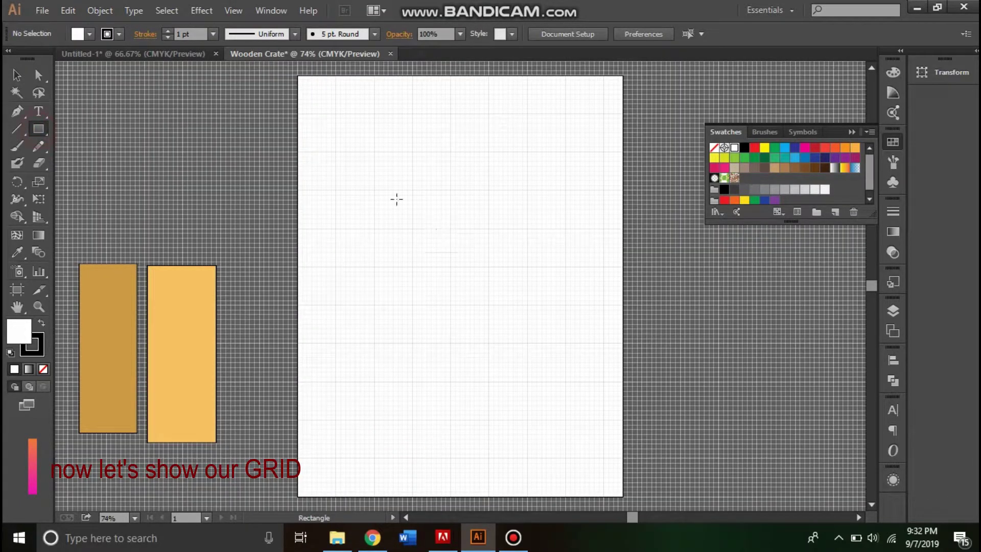
pyautogui.moveTo(336, 114); pyautogui.dragTo(566, 152)
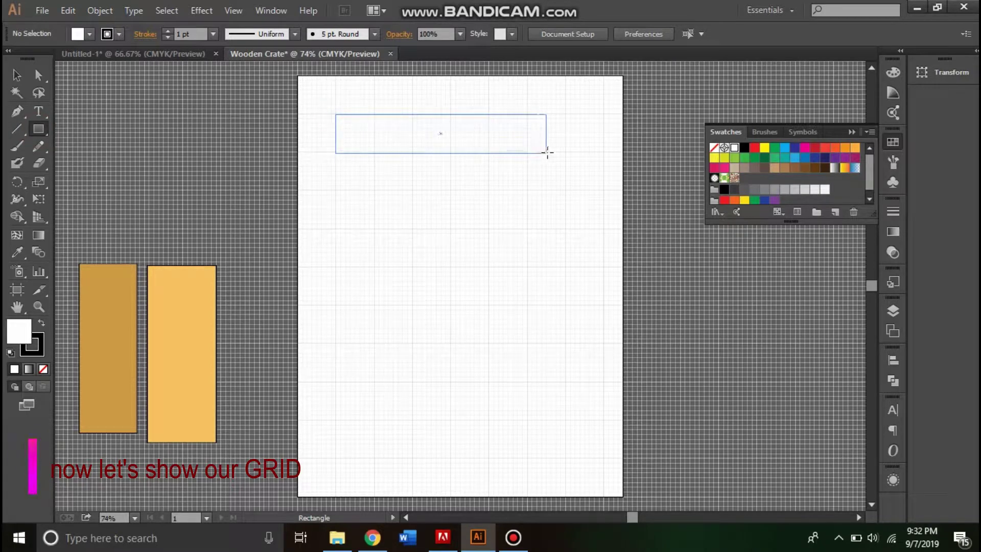
pyautogui.moveTo(566, 152); pyautogui.dragTo(564, 151)
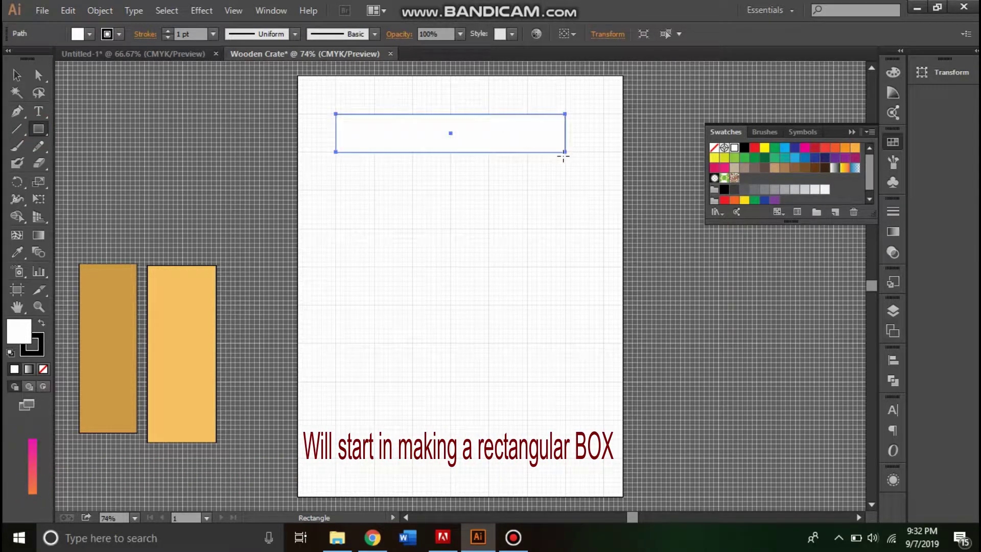
# Fill the rectangle with light tan F7C363 sampled from the pasteboard swatch.
pyautogui.click(19, 253)
pyautogui.click(188, 339)
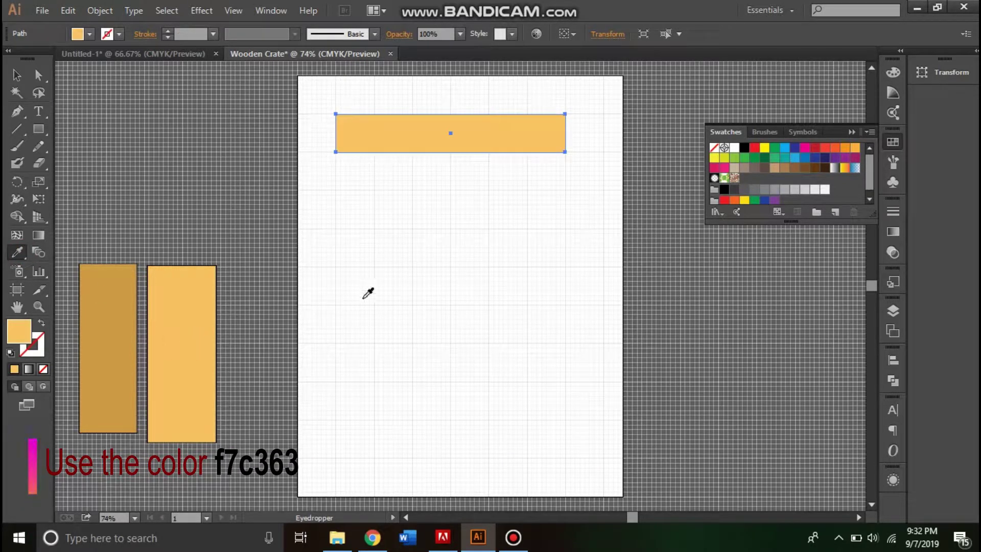
pyautogui.press('v')
pyautogui.click(515, 198)
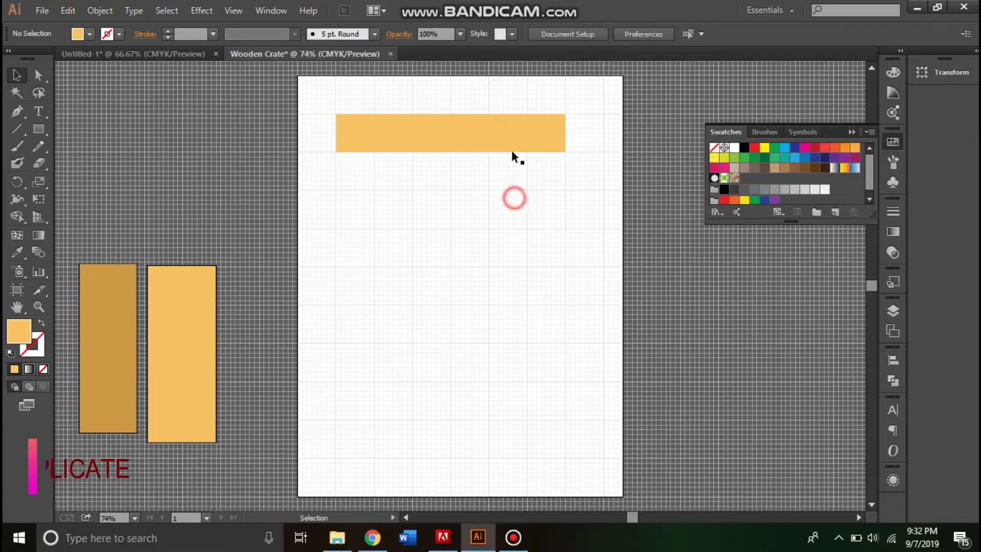
# Duplicate the plank below and rotate the copy diagonally across the original's right end.
pyautogui.moveTo(512, 145); pyautogui.dragTo(518, 223)
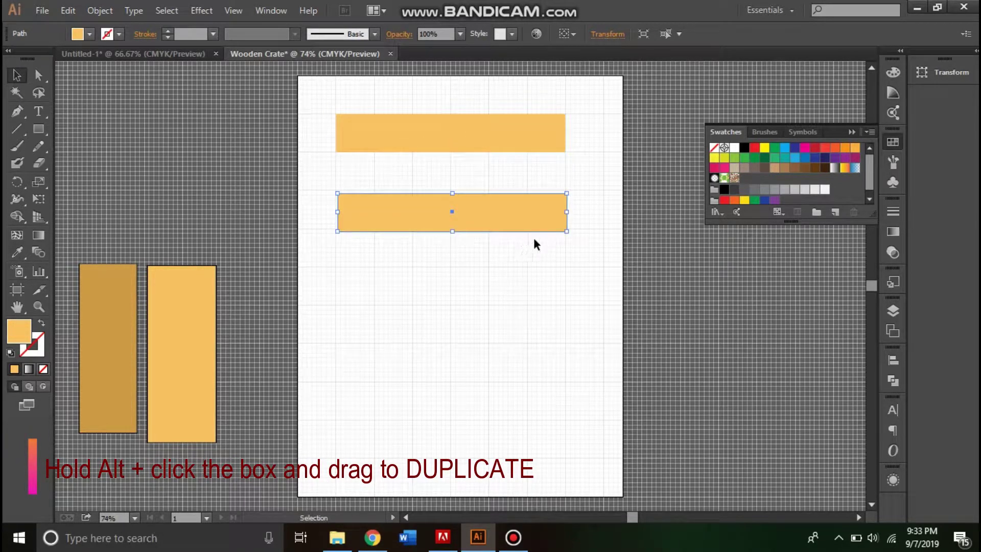
pyautogui.hotkey('ctrl', '+')
pyautogui.hotkey('ctrl', '+')
pyautogui.moveTo(566, 143); pyautogui.dragTo(558, 397)
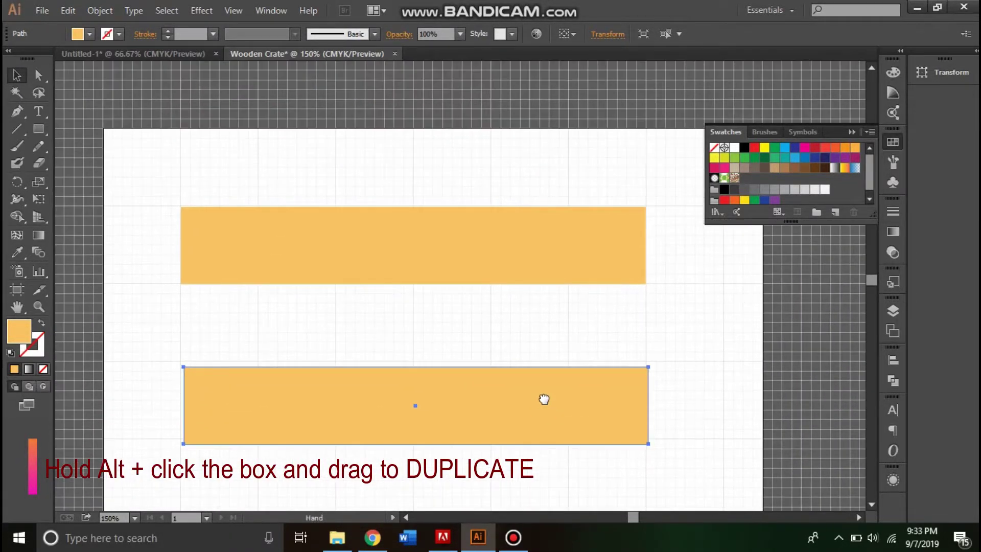
pyautogui.moveTo(613, 416); pyautogui.dragTo(646, 408)
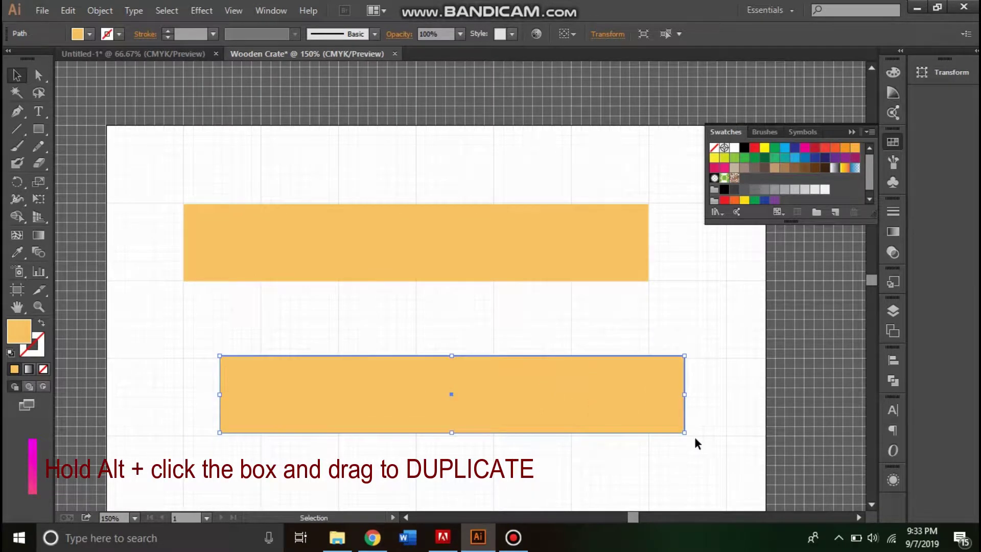
pyautogui.moveTo(689, 437); pyautogui.dragTo(692, 344)
pyautogui.moveTo(583, 339)
pyautogui.mouseDown()
pyautogui.moveTo(642, 313)
pyautogui.moveTo(691, 318)
pyautogui.mouseUp()
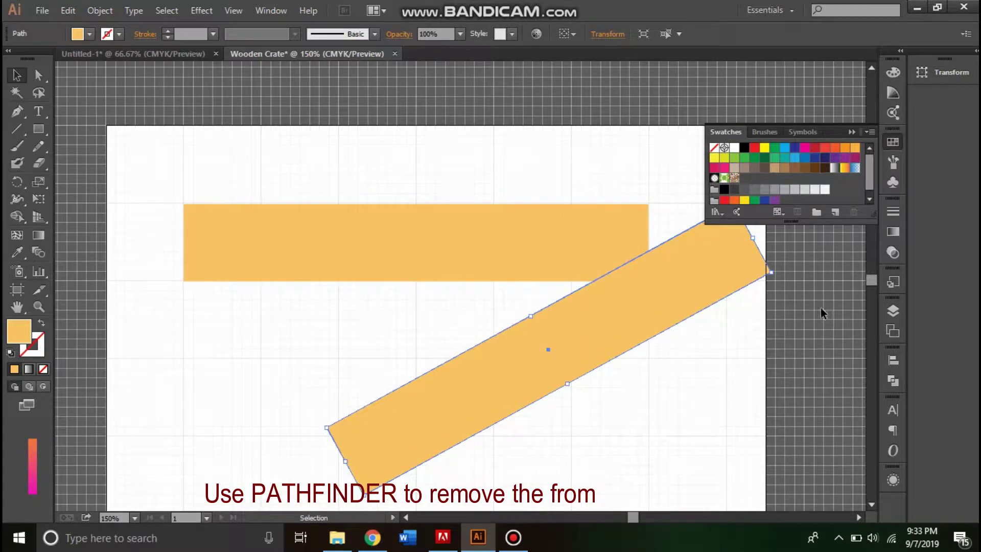
# Cut one plank end at an angle using a 50%-opacity diagonal copy and Minus Front.
pyautogui.click(892, 314)
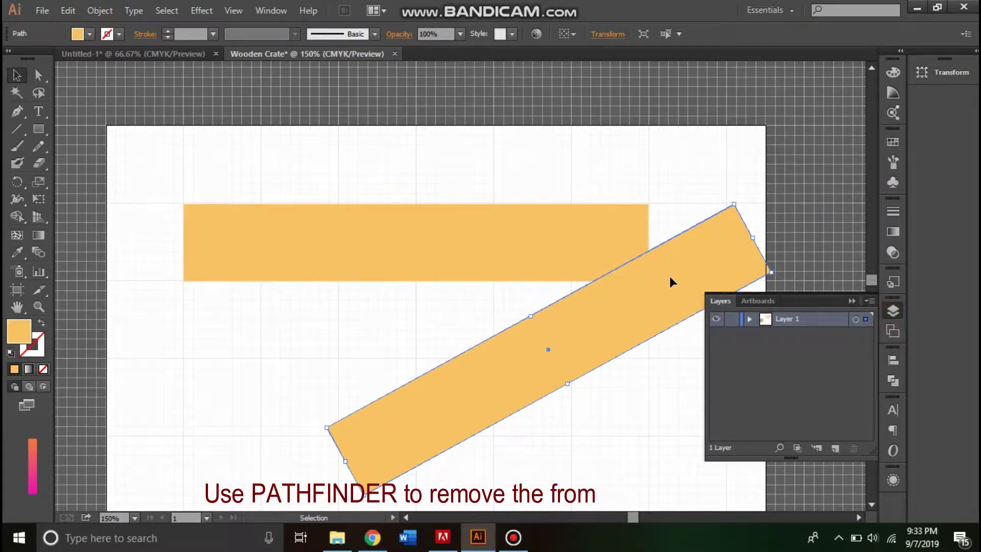
pyautogui.click(459, 34)
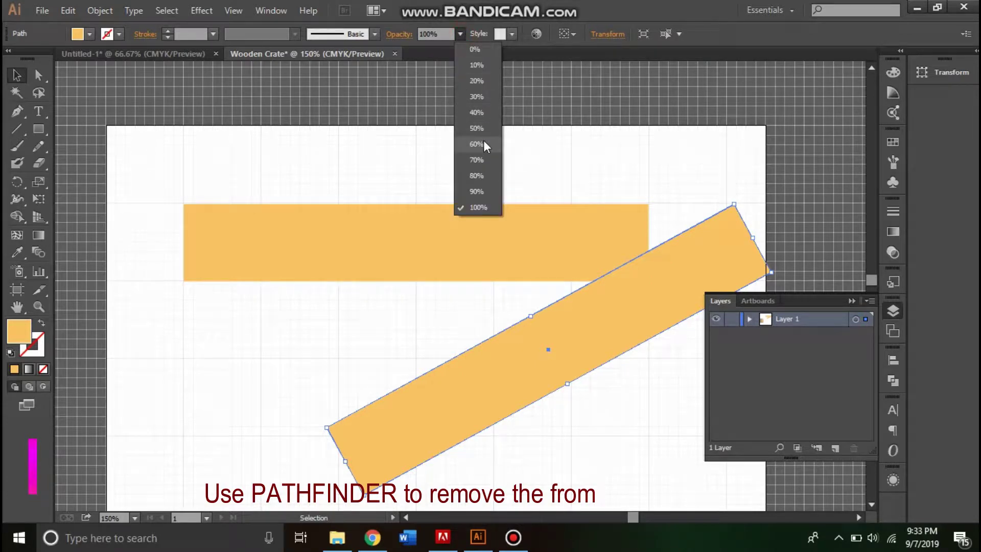
pyautogui.click(483, 130)
pyautogui.moveTo(718, 303); pyautogui.dragTo(640, 210)
pyautogui.click(893, 360)
pyautogui.click(769, 351)
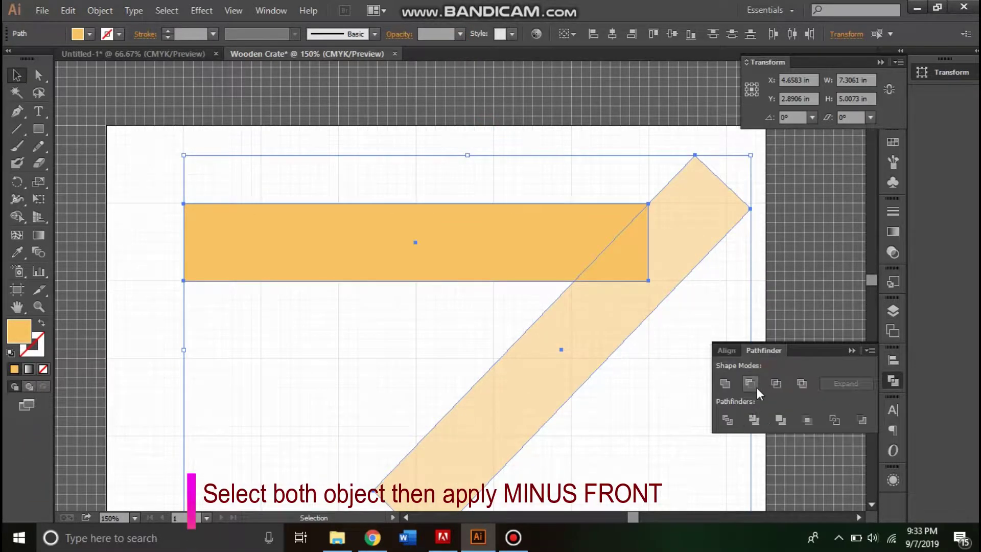
pyautogui.click(750, 383)
# Bevel the other end with a 30%-opacity diagonal copy and Minus Front, viewing at 100%.
pyautogui.moveTo(464, 275); pyautogui.dragTo(537, 389)
pyautogui.moveTo(657, 396); pyautogui.dragTo(672, 450)
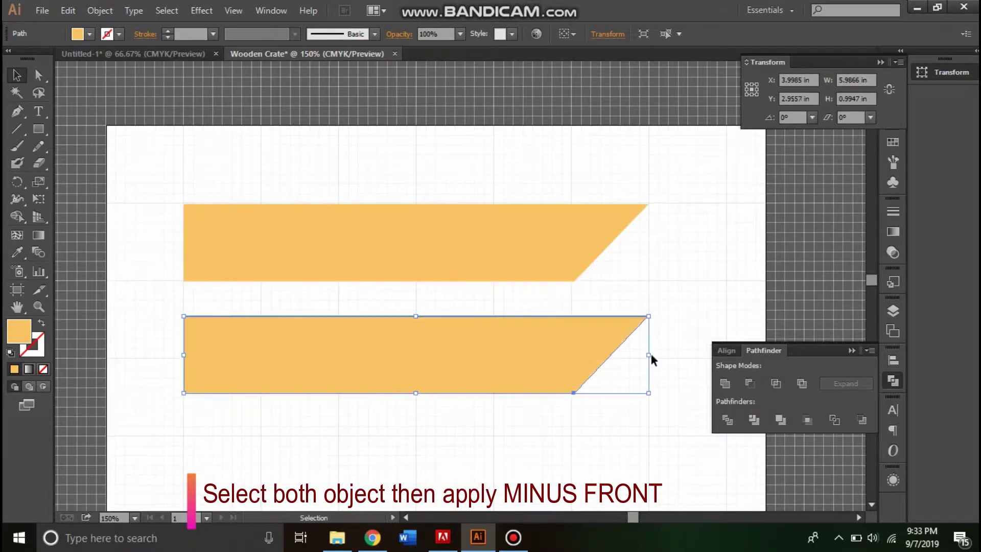
pyautogui.click(460, 34)
pyautogui.click(473, 98)
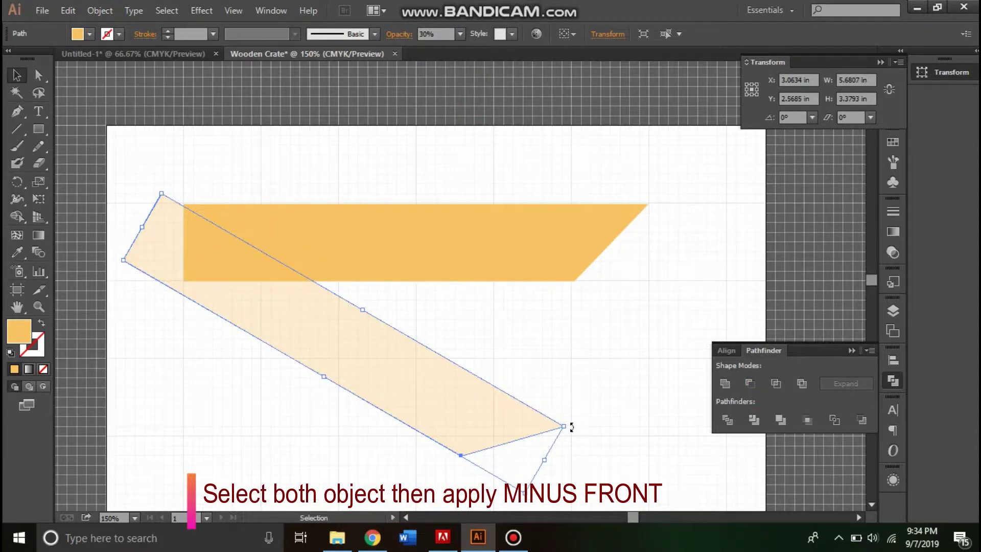
pyautogui.moveTo(572, 432); pyautogui.dragTo(335, 413)
pyautogui.scroll(-2, 455, 455)
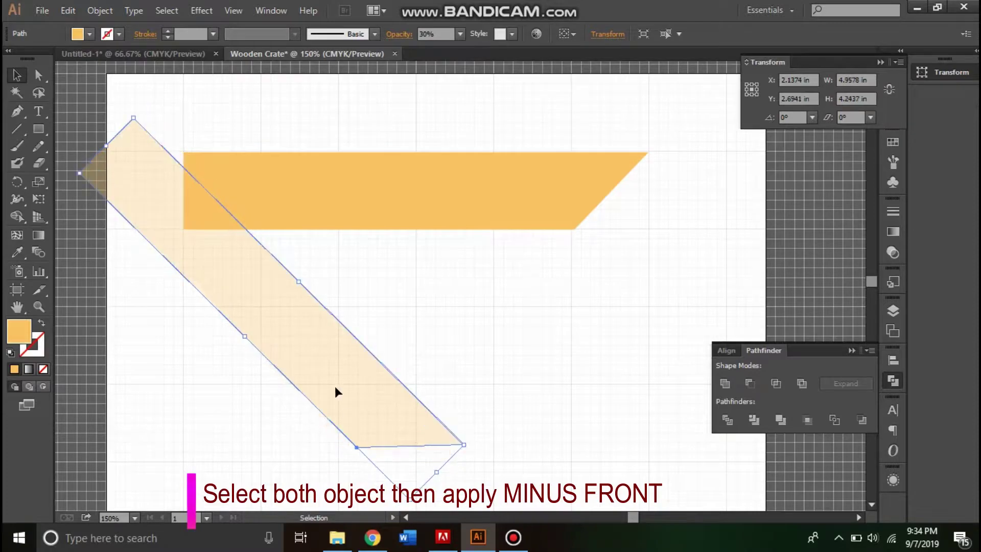
pyautogui.hotkey('ctrl', 'a')
pyautogui.hotkey('ctrl', '4')
pyautogui.hotkey('ctrl', 'shift', 'a')
pyautogui.hotkey('ctrl', '0')
pyautogui.hotkey('ctrl', '1')
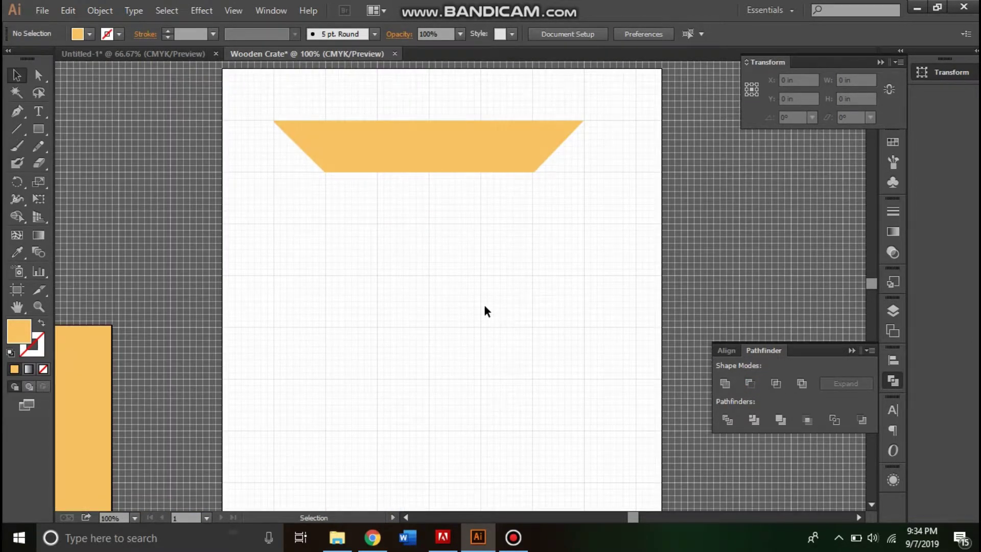
# Copy the trapezoid and rotate two copies upright as the frame's left and right sides.
pyautogui.moveTo(488, 156); pyautogui.dragTo(485, 366)
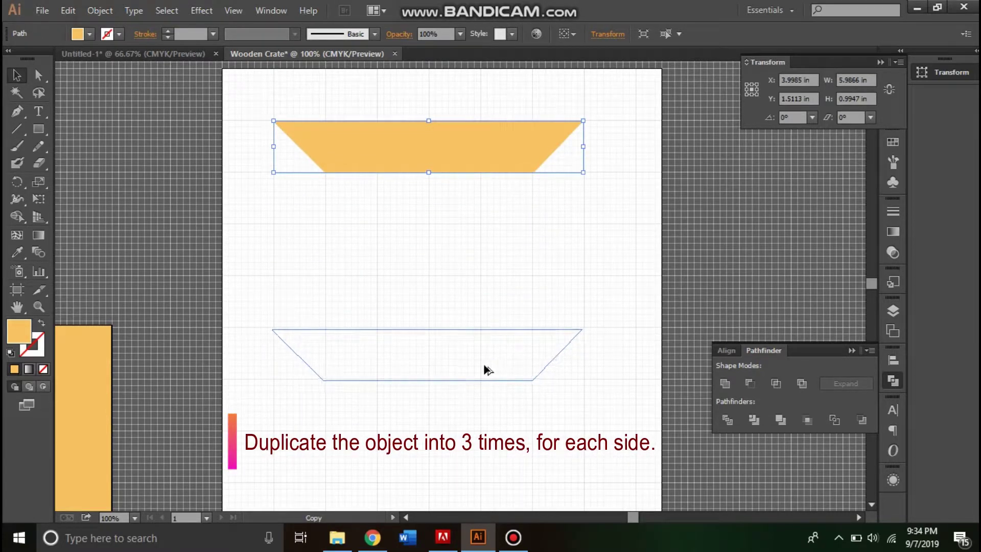
pyautogui.moveTo(488, 370); pyautogui.dragTo(484, 369)
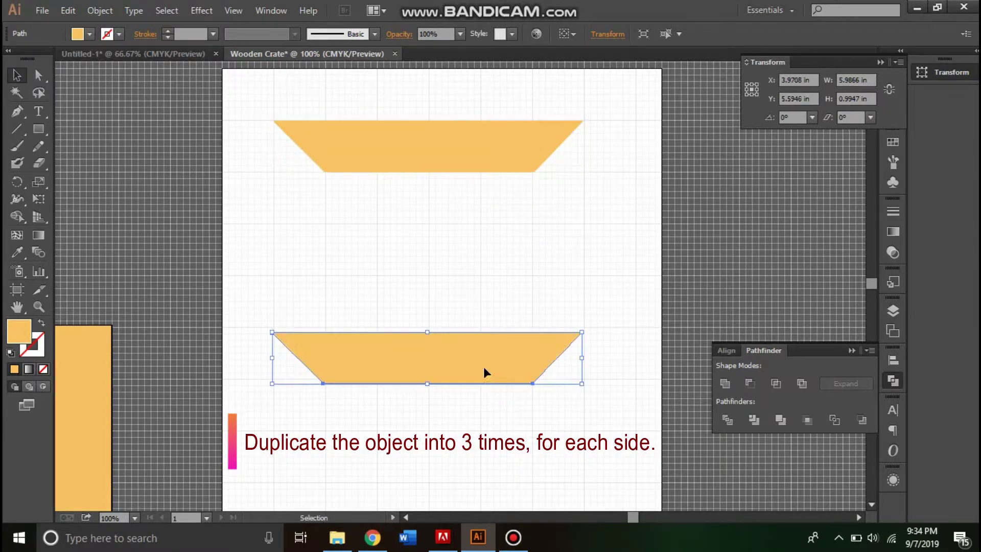
pyautogui.moveTo(478, 365); pyautogui.dragTo(498, 237)
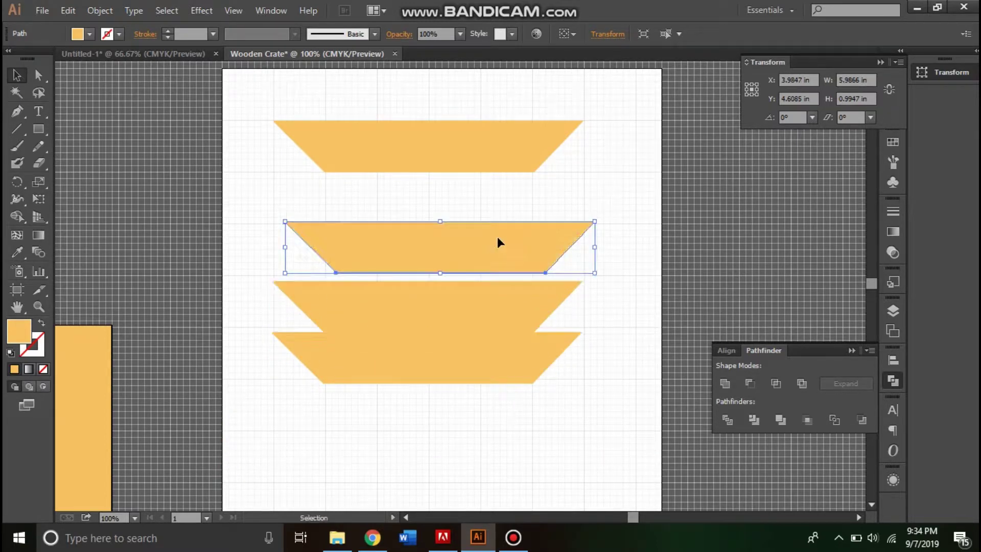
pyautogui.moveTo(607, 219); pyautogui.dragTo(490, 399)
pyautogui.moveTo(451, 240)
pyautogui.mouseDown()
pyautogui.moveTo(583, 286)
pyautogui.moveTo(567, 307)
pyautogui.mouseUp()
pyautogui.click(556, 311)
pyautogui.moveTo(598, 346); pyautogui.dragTo(474, 136)
pyautogui.moveTo(394, 278); pyautogui.dragTo(304, 260)
# Reflect the remaining trapezoid and place it as the frame's bottom bar.
pyautogui.rightClick(475, 355)
pyautogui.click(659, 370)
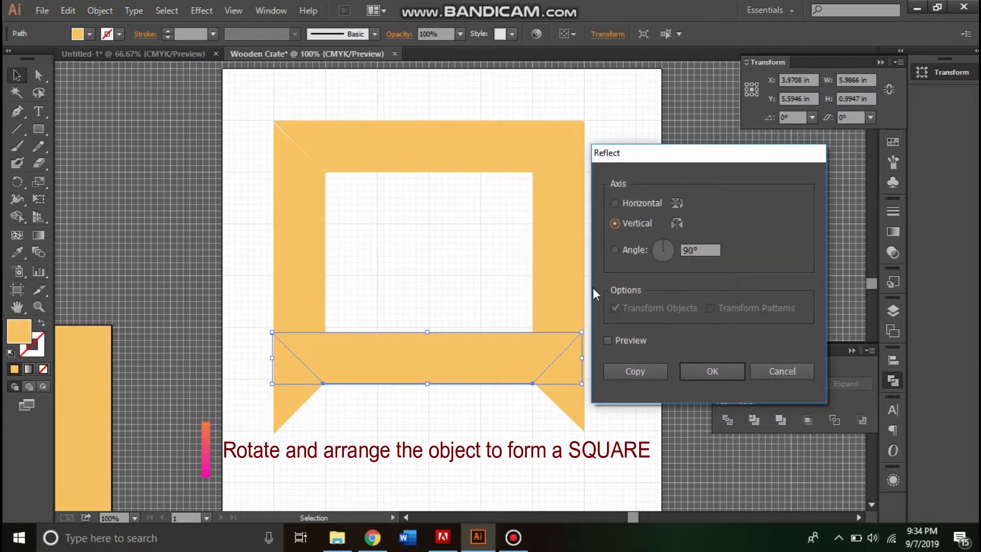
pyautogui.click(642, 205)
pyautogui.click(712, 371)
pyautogui.rightClick(513, 355)
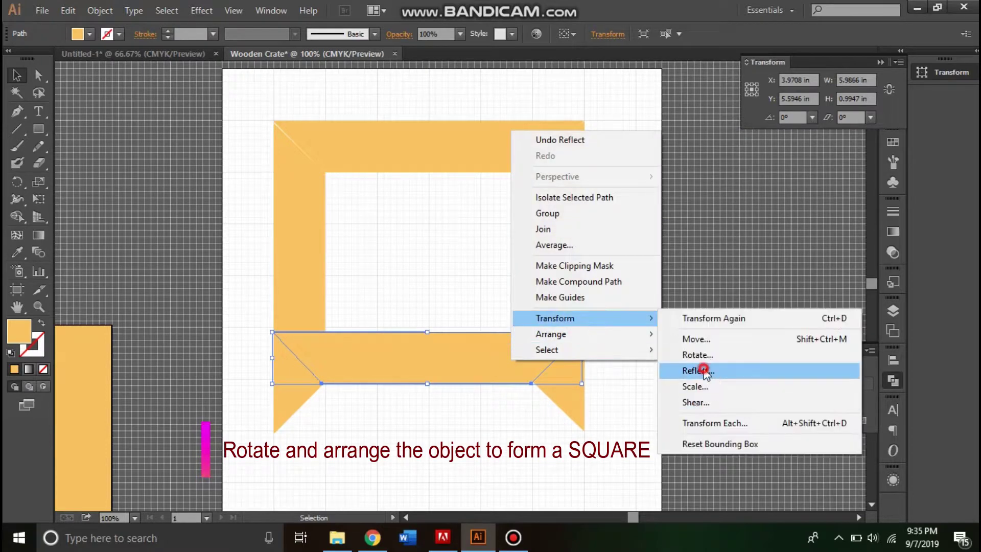
pyautogui.click(699, 372)
pyautogui.moveTo(537, 373); pyautogui.dragTo(539, 424)
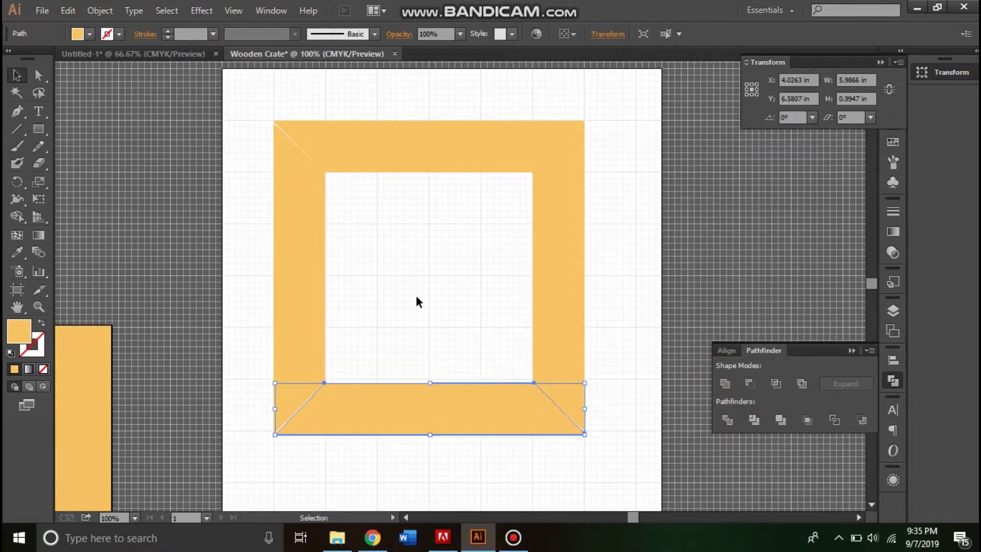
# Give all frame pieces a black outline and draw a narrow rectangle inside the left edge.
pyautogui.hotkey('ctrl', 'a')
pyautogui.click(119, 33)
pyautogui.hotkey('shift', 'ctrl', 'a')
pyautogui.press('m')
pyautogui.moveTo(325, 154); pyautogui.dragTo(370, 367)
pyautogui.moveTo(187, 365); pyautogui.dragTo(422, 332)
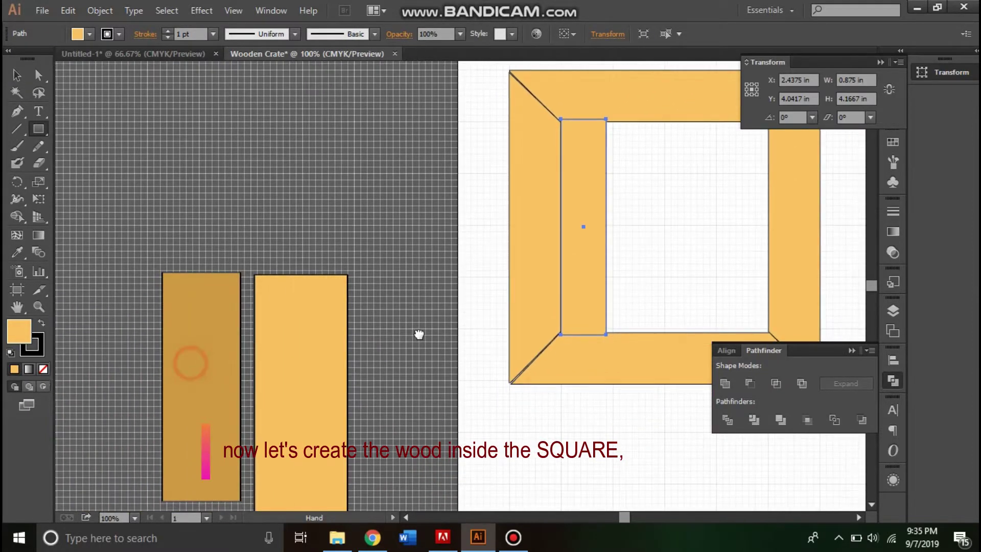
# Recolour the inner rectangle with the darker tan CD9A45 sampled from the pasteboard.
pyautogui.click(15, 253)
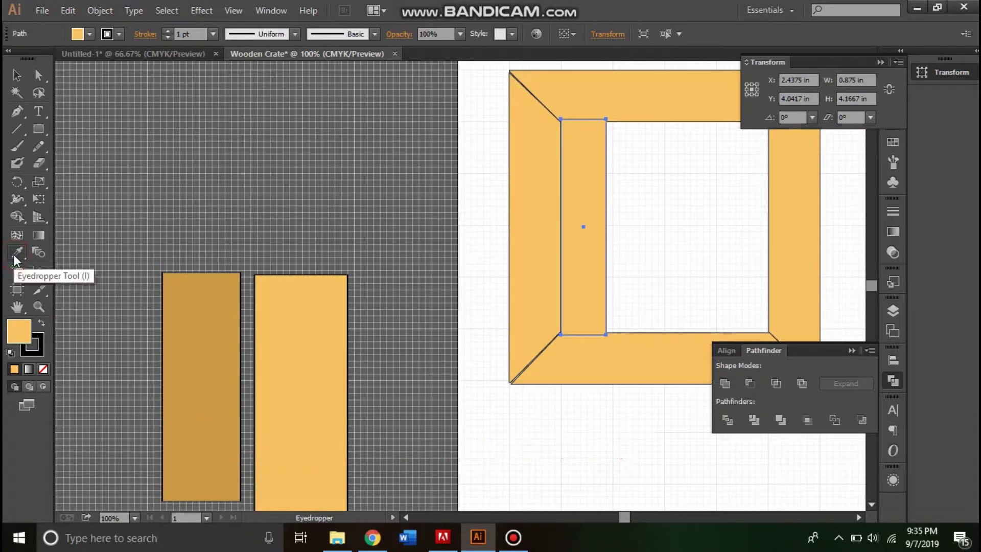
pyautogui.click(204, 320)
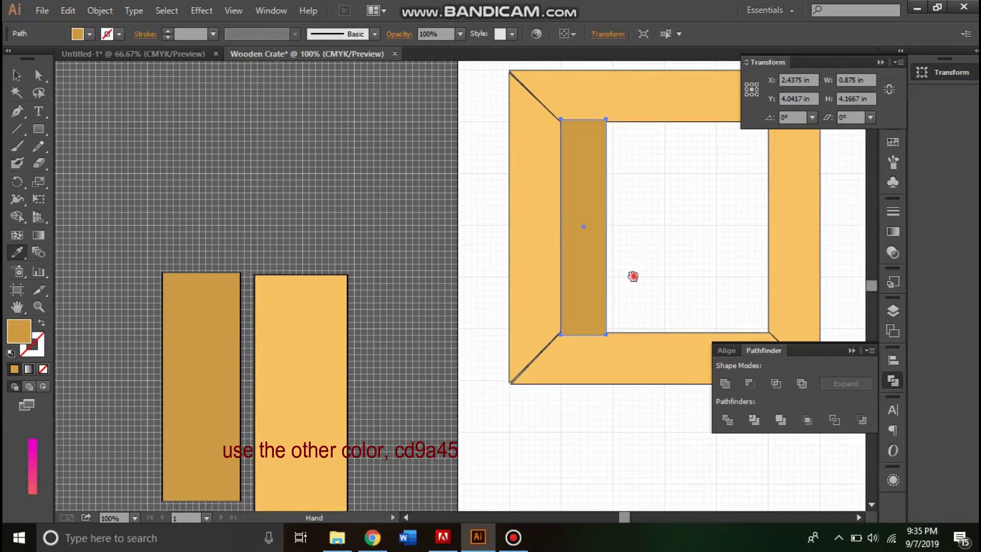
pyautogui.moveTo(649, 268); pyautogui.dragTo(441, 364)
pyautogui.click(447, 353)
pyautogui.click(385, 358)
# Nudge the plank right and up, show the Layers panel, and cut the plank.
pyautogui.press('Right')
pyautogui.press('Up')
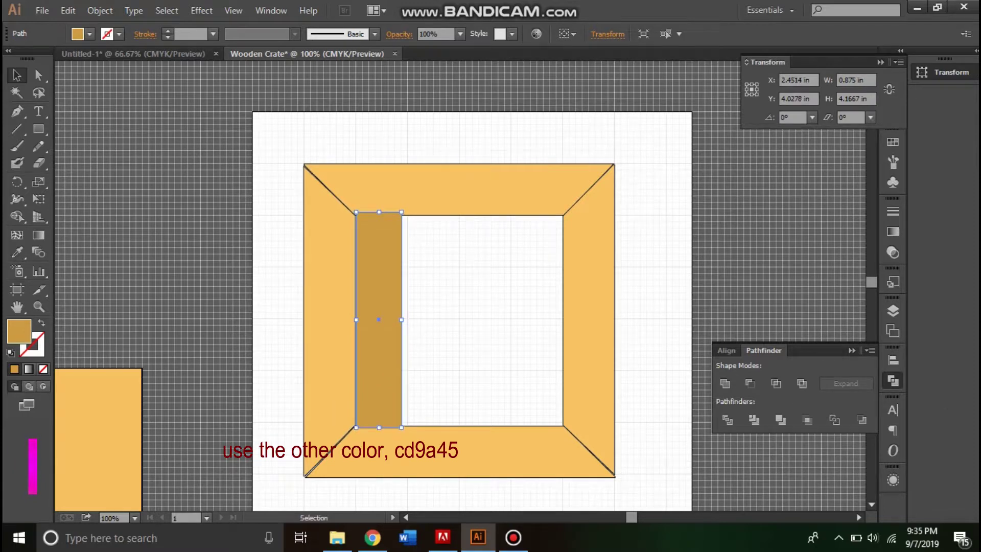
pyautogui.click(895, 312)
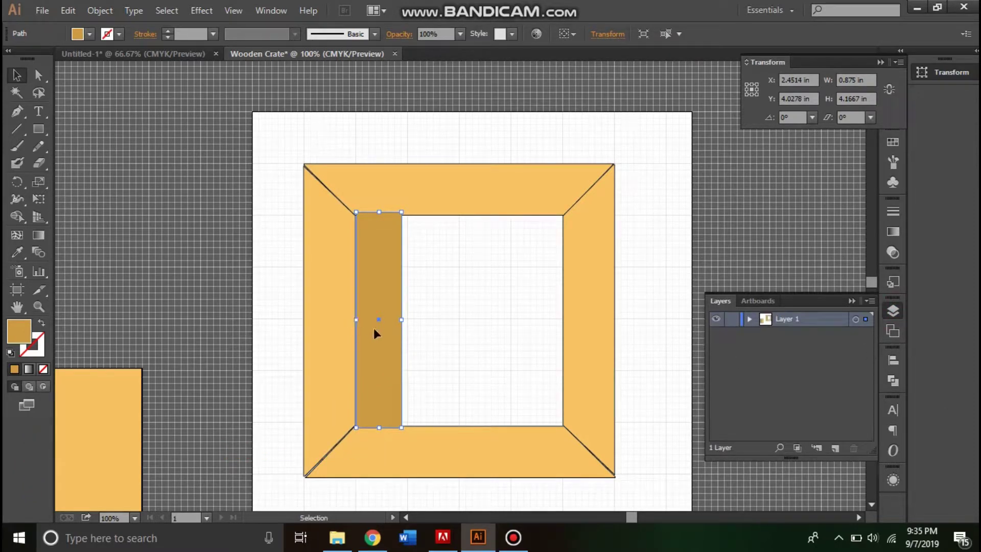
pyautogui.hotkey('ctrl', 'x')
# Paste the plank onto a new Layer 2 below Layer 1, fitted at 0.5833 × 4.1667 in inside the frame.
pyautogui.click(835, 449)
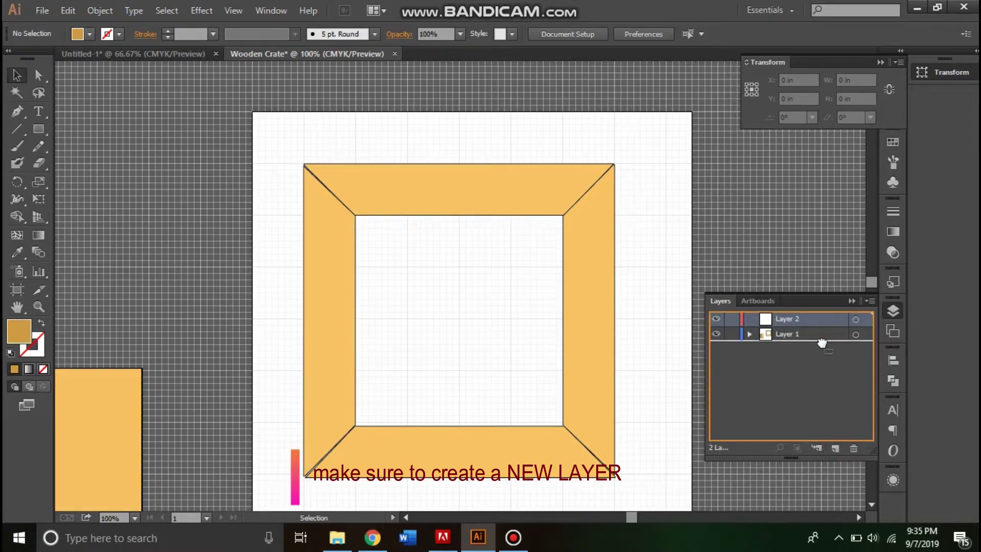
pyautogui.moveTo(820, 325); pyautogui.dragTo(821, 341)
pyautogui.hotkey('ctrl', 'v')
pyautogui.moveTo(463, 342); pyautogui.dragTo(380, 378)
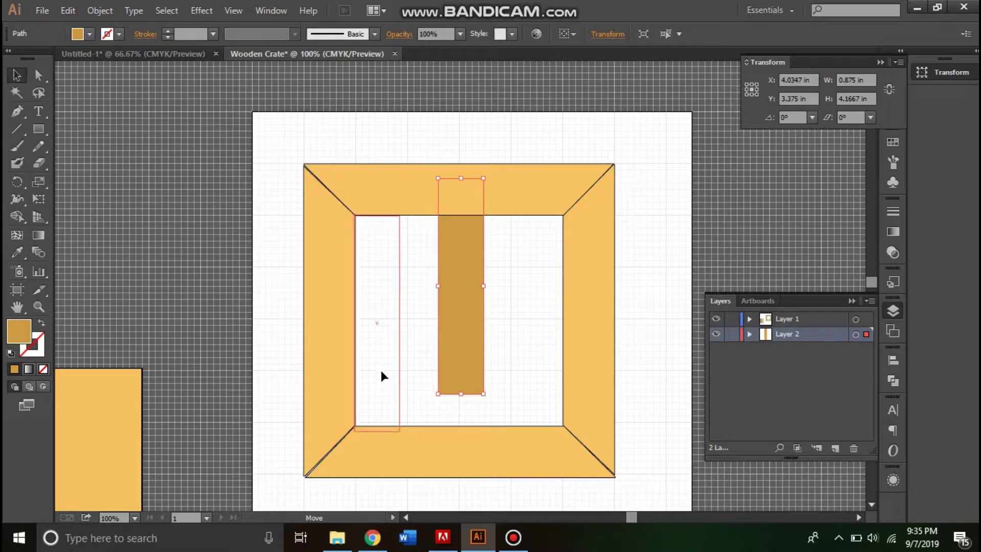
pyautogui.moveTo(378, 378)
pyautogui.mouseDown()
pyautogui.moveTo(394, 341)
pyautogui.moveTo(387, 347)
pyautogui.moveTo(393, 294)
pyautogui.moveTo(378, 296)
pyautogui.moveTo(382, 323)
pyautogui.mouseUp()
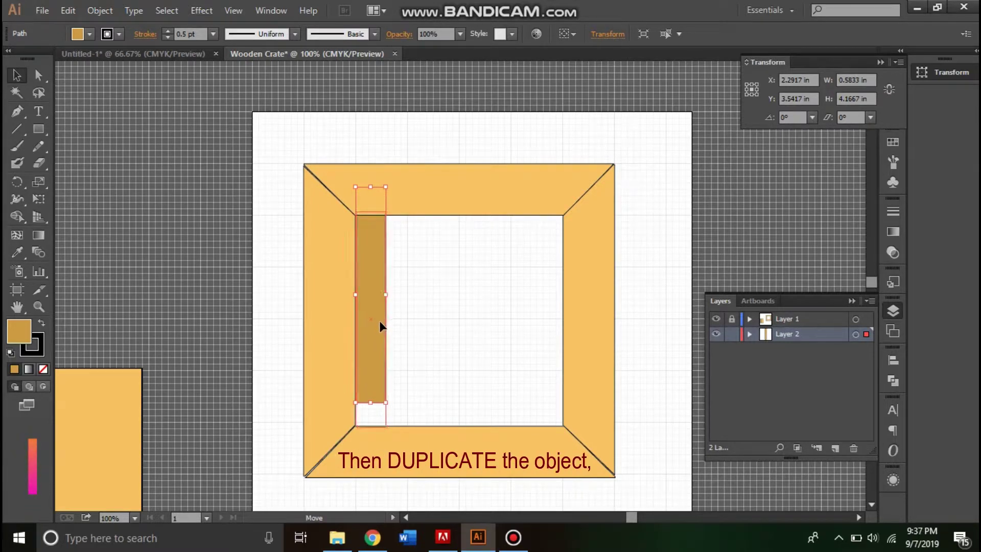
pyautogui.moveTo(381, 322); pyautogui.dragTo(402, 356)
# Repeat the plank copy rightward with Ctrl+D to make seven vertical boards, then select them all.
pyautogui.click(427, 332)
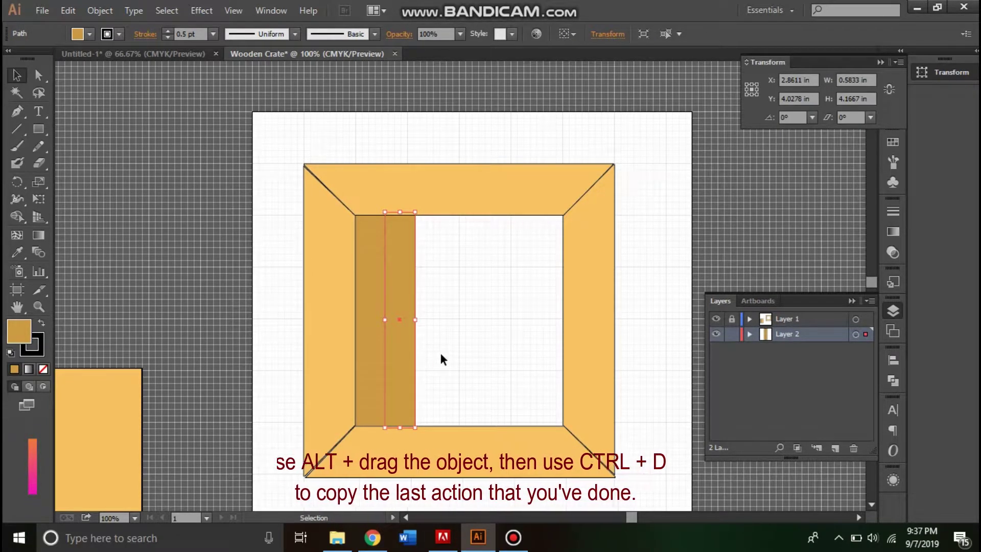
pyautogui.hotkey('ctrl', 'd')
pyautogui.hotkey('ctrl', 'd')
pyautogui.hotkey('ctrl', 'd')
pyautogui.hotkey('ctrl', 'd')
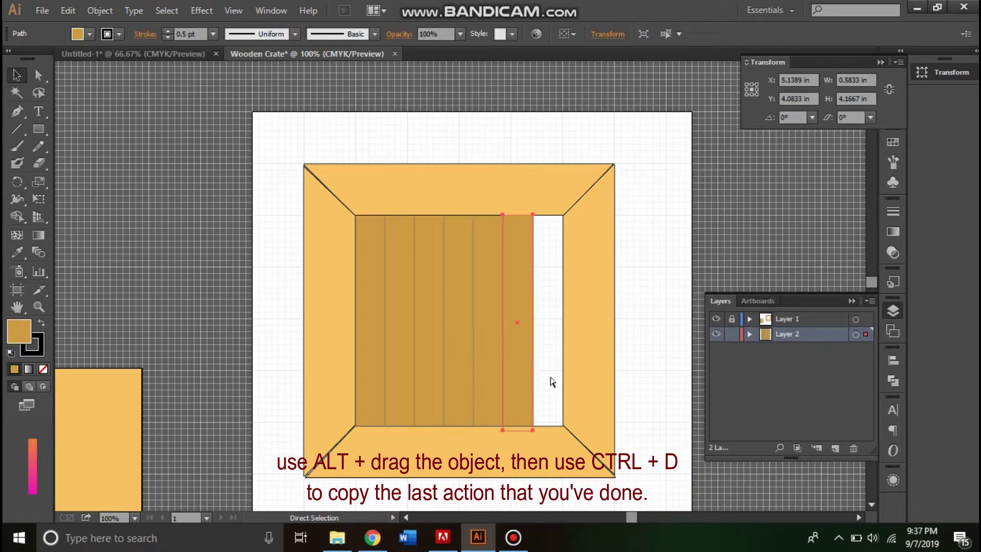
pyautogui.hotkey('ctrl', 'd')
pyautogui.click(648, 365)
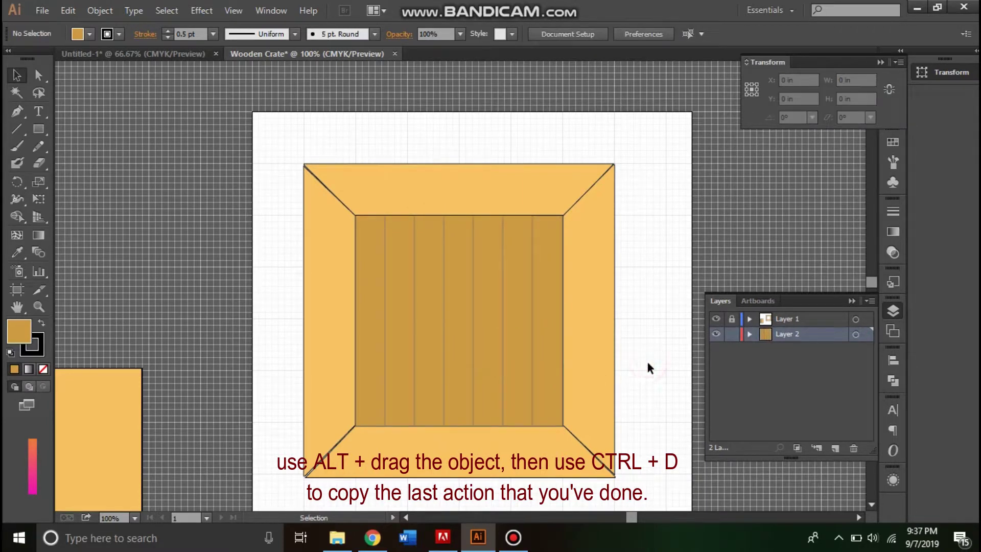
pyautogui.moveTo(301, 228); pyautogui.dragTo(651, 357)
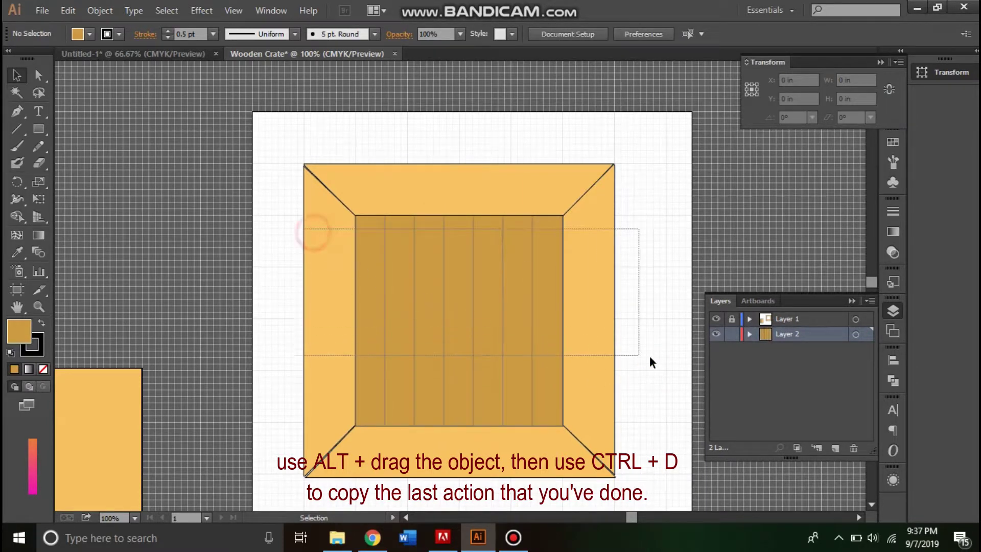
# Try a black fill on the planks, undo it, and give them a 0.75 pt stroke.
pyautogui.click(89, 38)
pyautogui.click(41, 60)
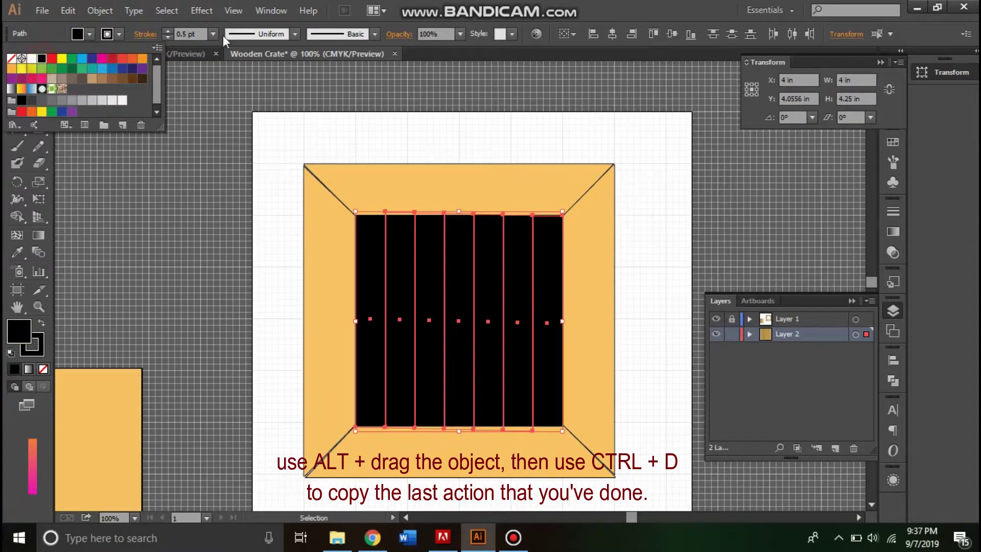
pyautogui.hotkey('ctrl', 'z')
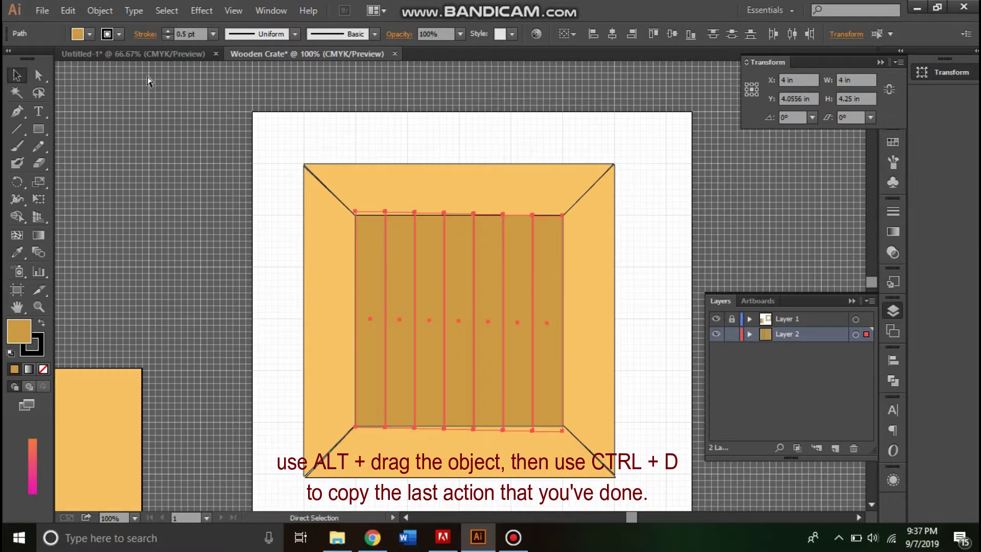
pyautogui.click(118, 34)
pyautogui.click(212, 35)
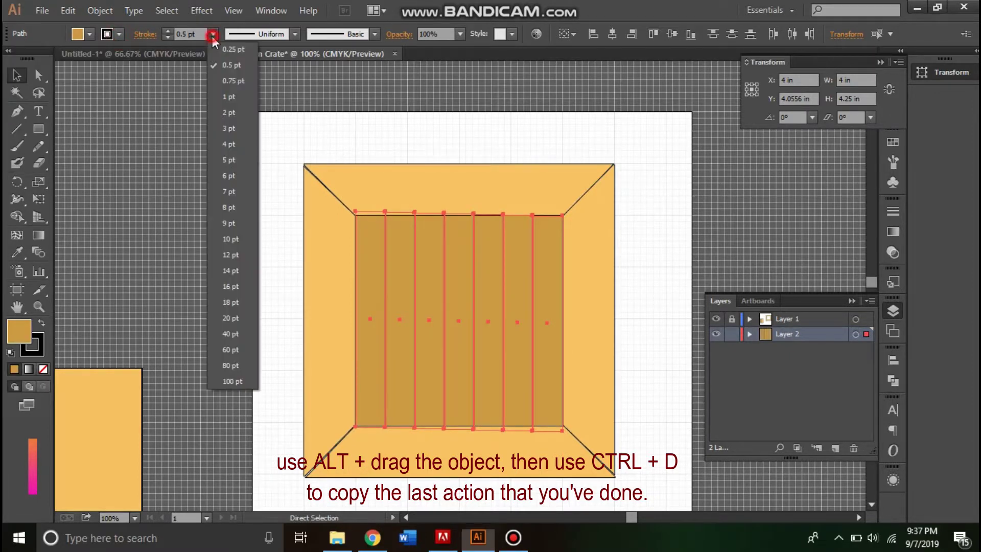
pyautogui.click(222, 81)
pyautogui.click(597, 295)
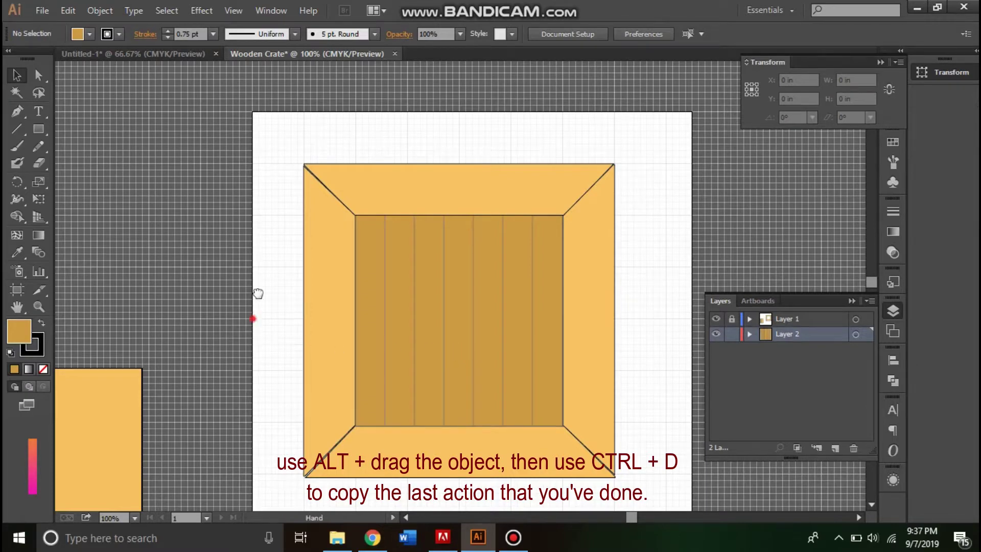
# Pan around the crate and copy its right frame piece outward.
pyautogui.moveTo(258, 293); pyautogui.dragTo(217, 214)
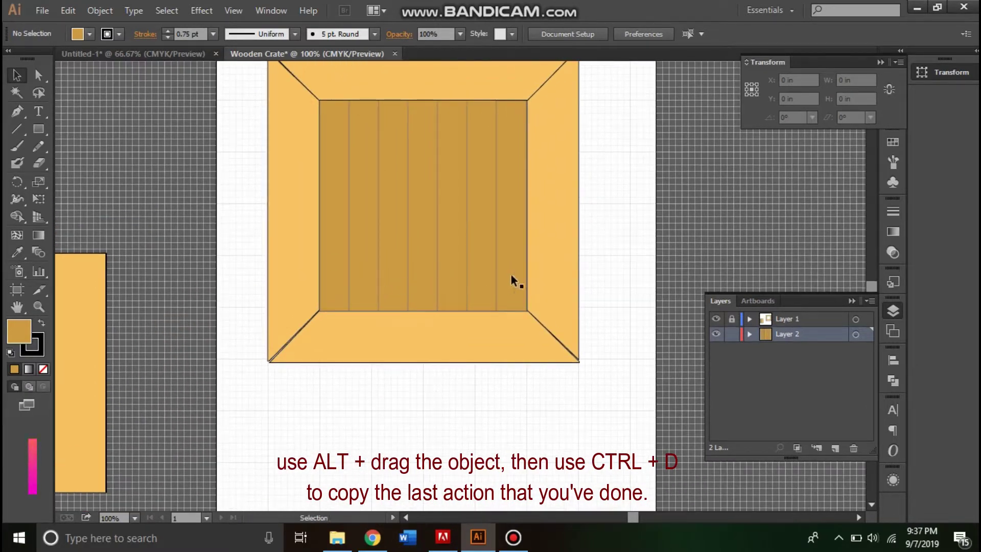
pyautogui.click(551, 240)
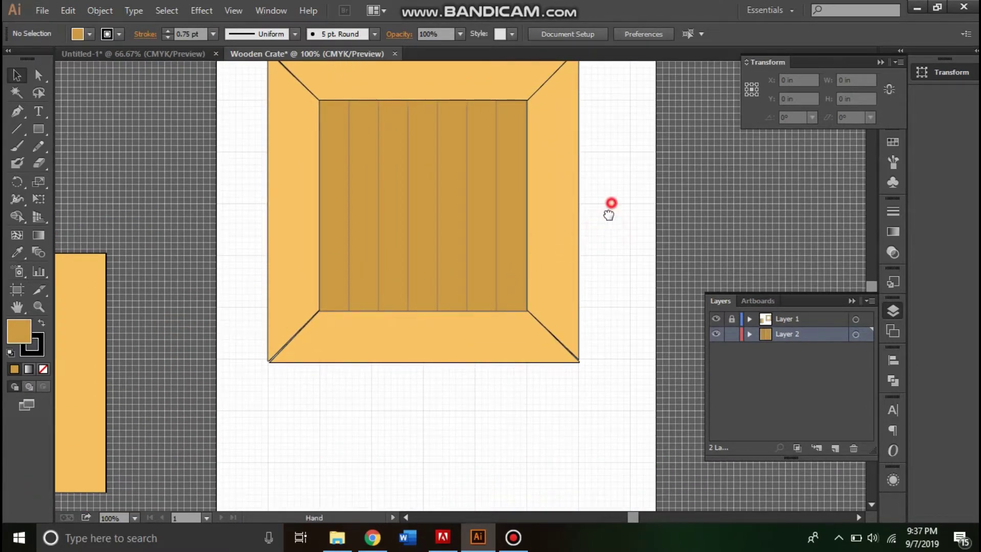
pyautogui.moveTo(611, 203); pyautogui.dragTo(601, 221)
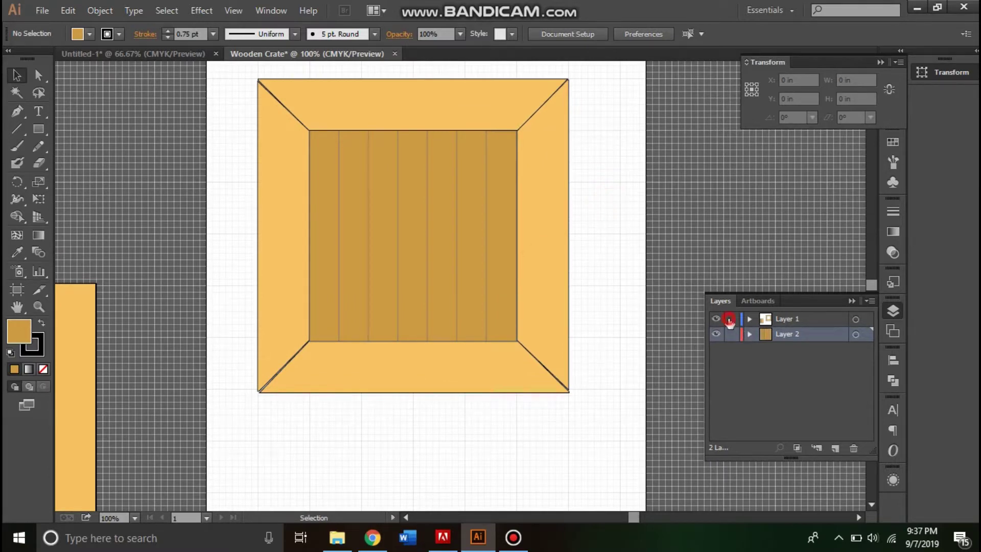
pyautogui.moveTo(553, 261); pyautogui.dragTo(617, 283)
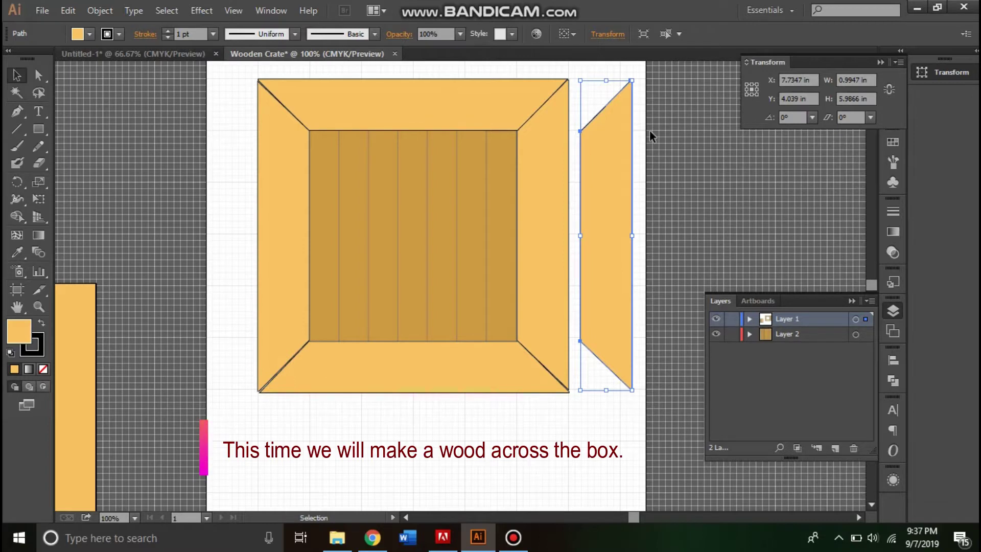
# Copy the right frame piece beside the crate and set a vertically reflected twin flush against it.
pyautogui.moveTo(616, 215)
pyautogui.mouseDown()
pyautogui.moveTo(456, 266)
pyautogui.moveTo(516, 271)
pyautogui.mouseUp()
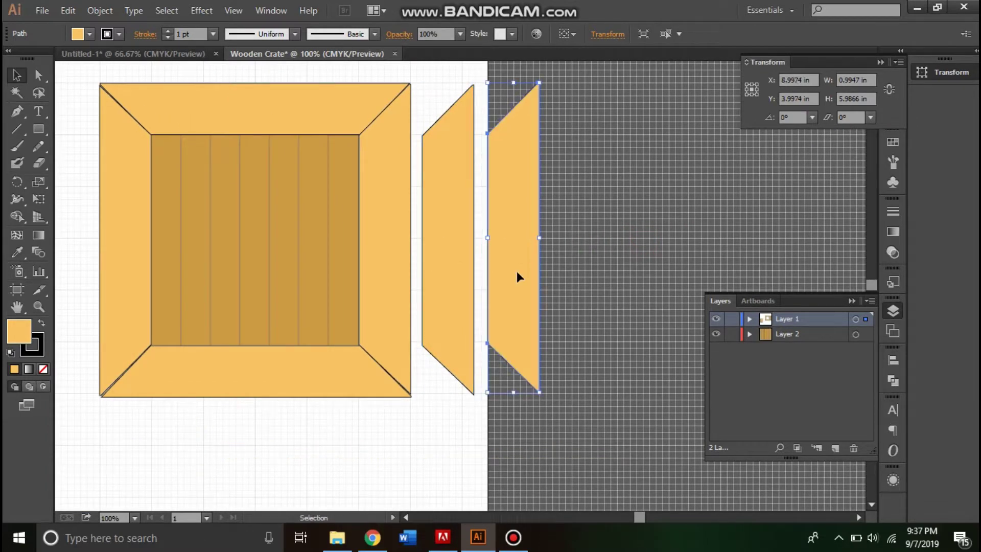
pyautogui.rightClick(516, 271)
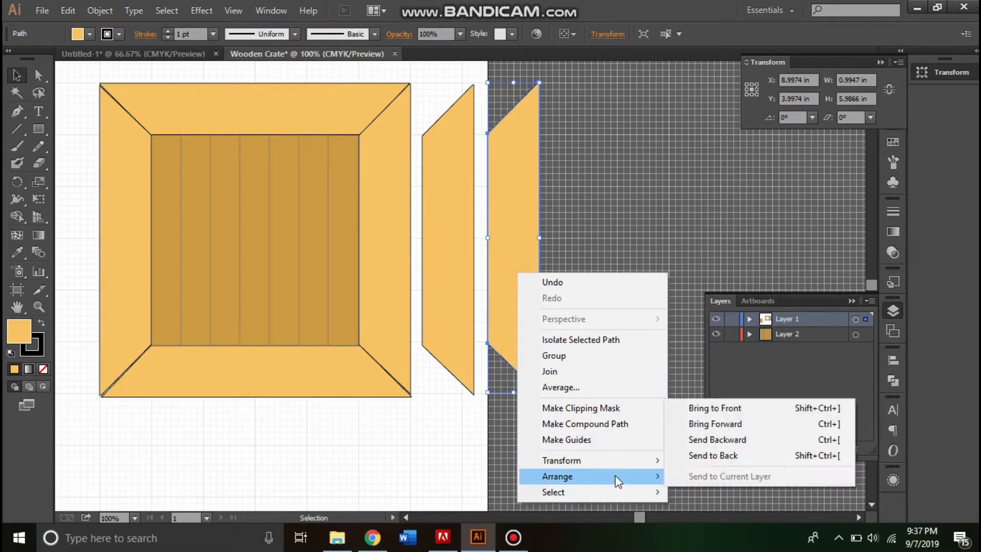
pyautogui.moveTo(562, 460)
pyautogui.click(737, 387)
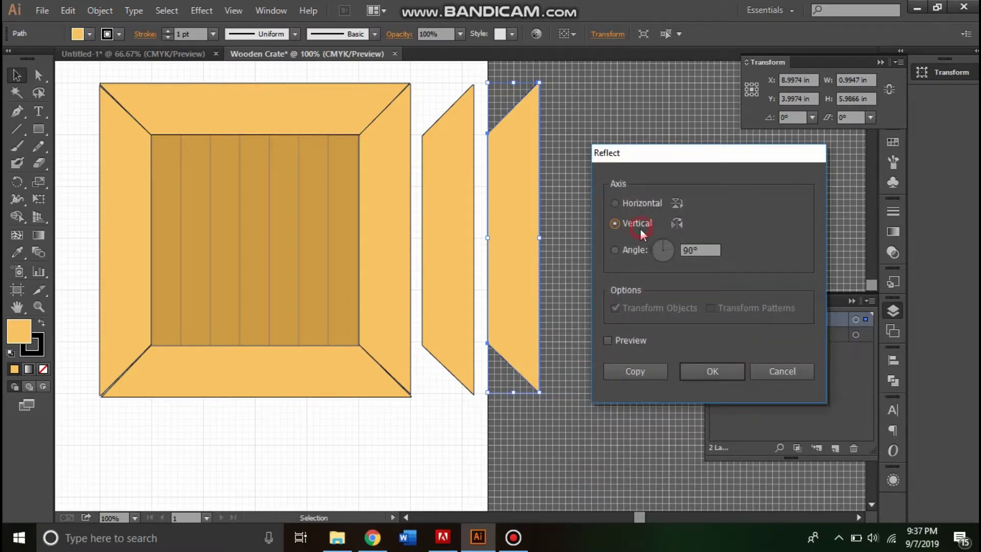
pyautogui.click(723, 373)
pyautogui.click(548, 317)
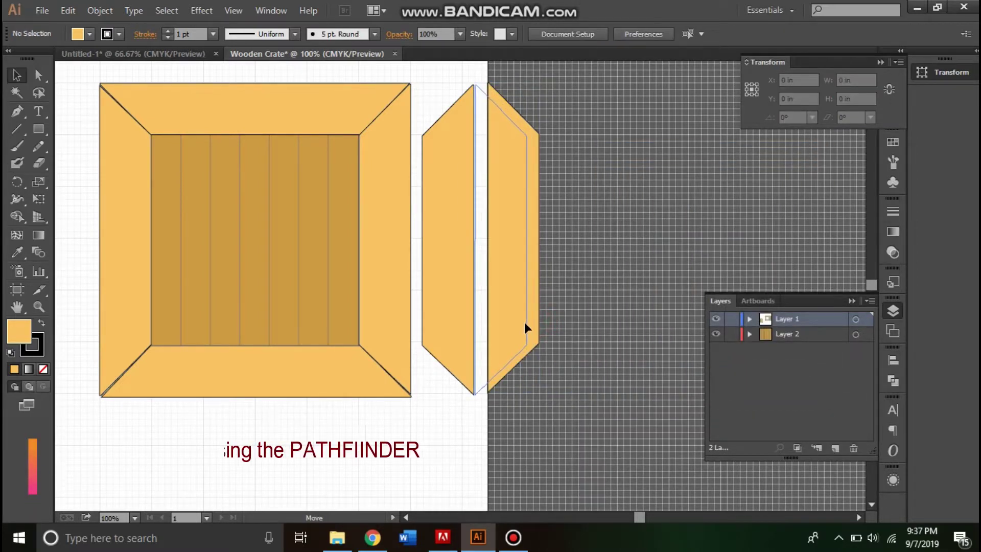
pyautogui.moveTo(524, 322); pyautogui.dragTo(523, 322)
# Select both mirrored side pieces and unite them in Pathfinder into one pointed plank.
pyautogui.click(450, 79)
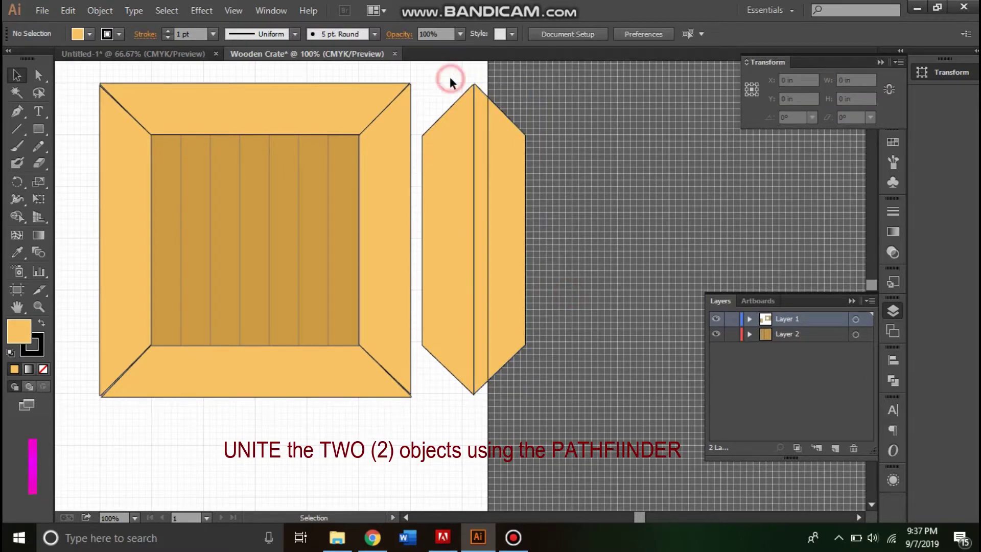
pyautogui.click(473, 148)
pyautogui.click(893, 381)
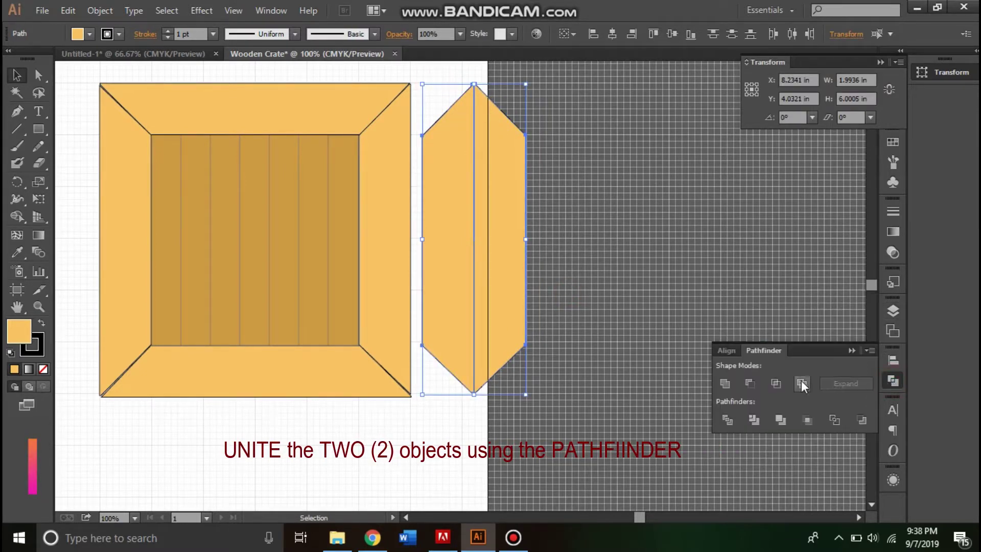
pyautogui.click(725, 383)
pyautogui.click(480, 248)
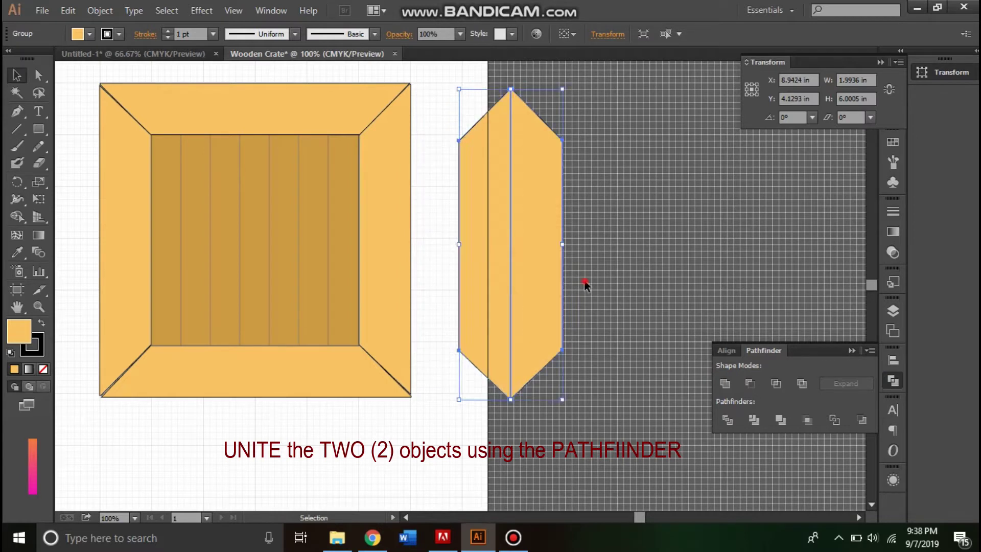
pyautogui.click(567, 305)
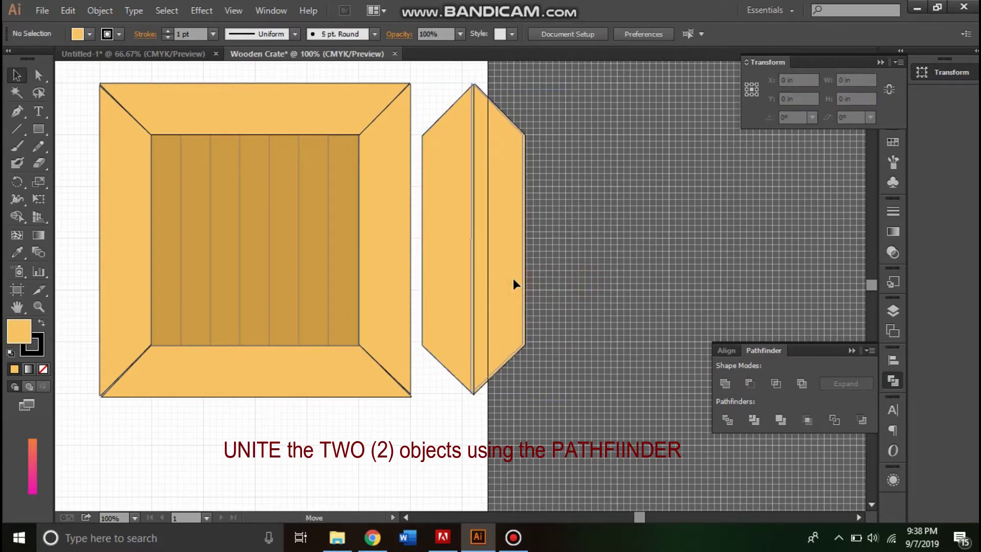
pyautogui.click(515, 278)
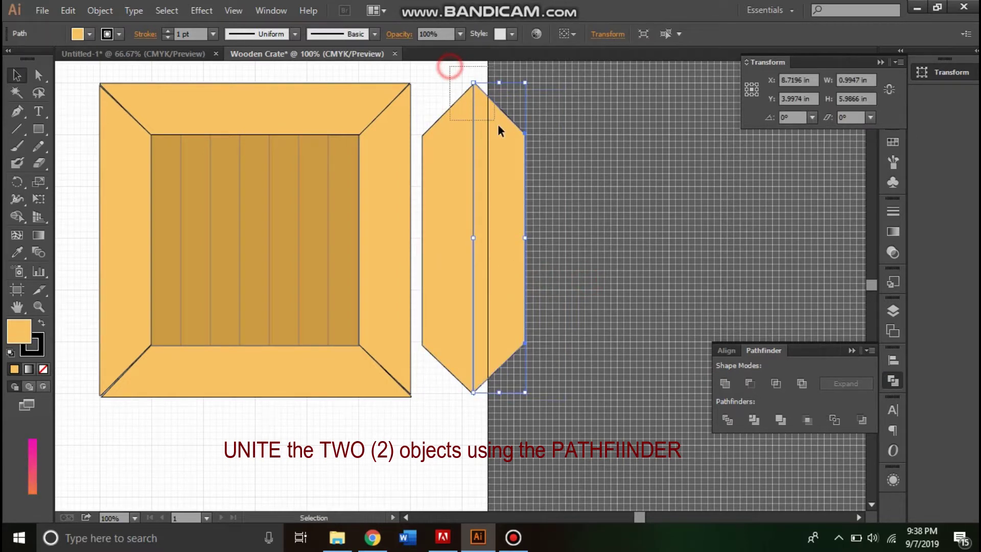
pyautogui.click(726, 383)
pyautogui.click(581, 284)
# Rotate, move and narrow the plank so it runs diagonally across the inner panel.
pyautogui.moveTo(511, 173); pyautogui.dragTo(353, 173)
pyautogui.moveTo(373, 76); pyautogui.dragTo(467, 197)
pyautogui.moveTo(369, 228); pyautogui.dragTo(309, 277)
pyautogui.moveTo(295, 282); pyautogui.dragTo(254, 256)
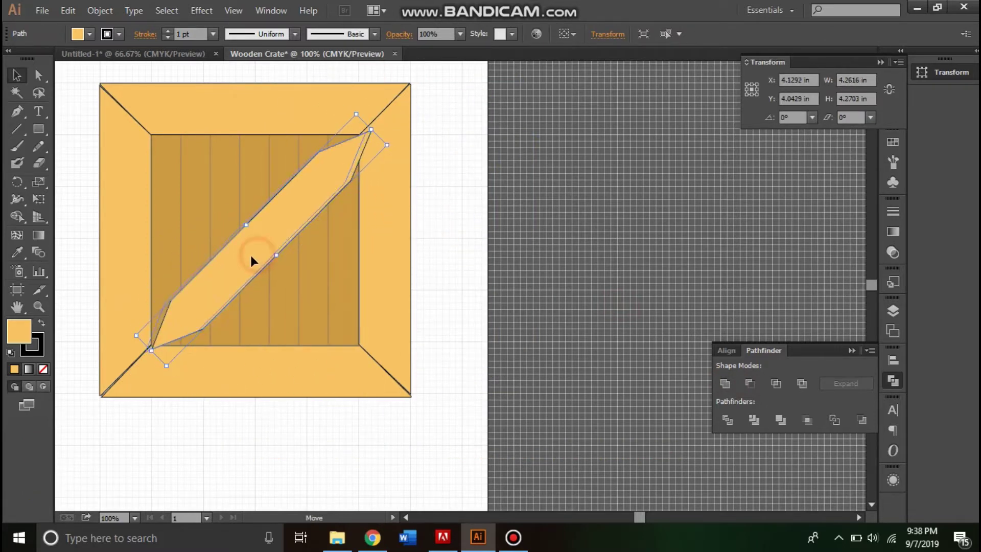
pyautogui.moveTo(406, 124); pyautogui.dragTo(359, 129)
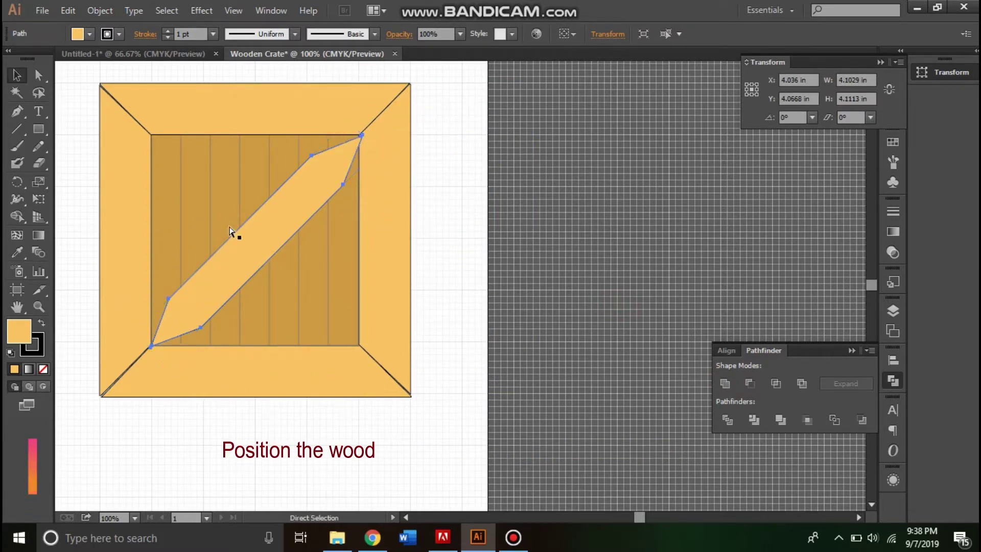
# Snap the brace's upper anchors into the panel's top-right inner corner.
pyautogui.hotkey('ctrl', '+')
pyautogui.click(39, 77)
pyautogui.moveTo(321, 254); pyautogui.dragTo(348, 223)
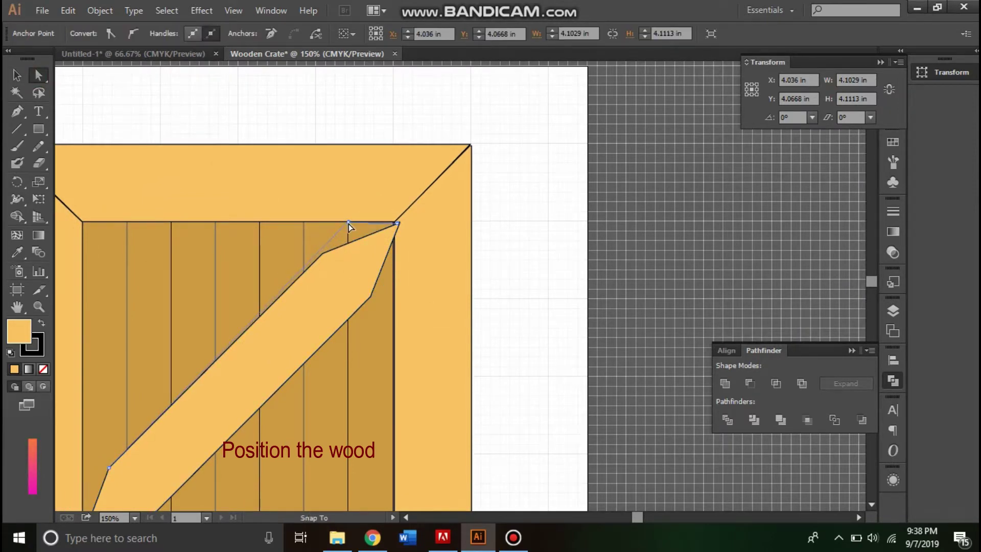
pyautogui.moveTo(370, 297)
pyautogui.mouseDown()
pyautogui.moveTo(393, 264)
pyautogui.moveTo(399, 222)
pyautogui.mouseUp()
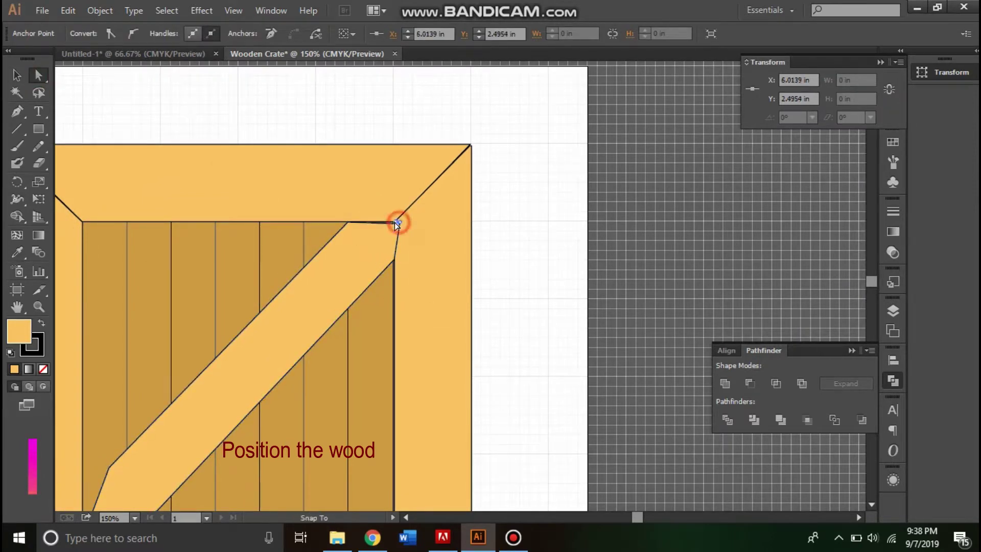
pyautogui.hotkey('ctrl', '+')
pyautogui.hotkey('ctrl', '+')
pyautogui.hotkey('ctrl', '+')
pyautogui.moveTo(401, 383); pyautogui.dragTo(419, 405)
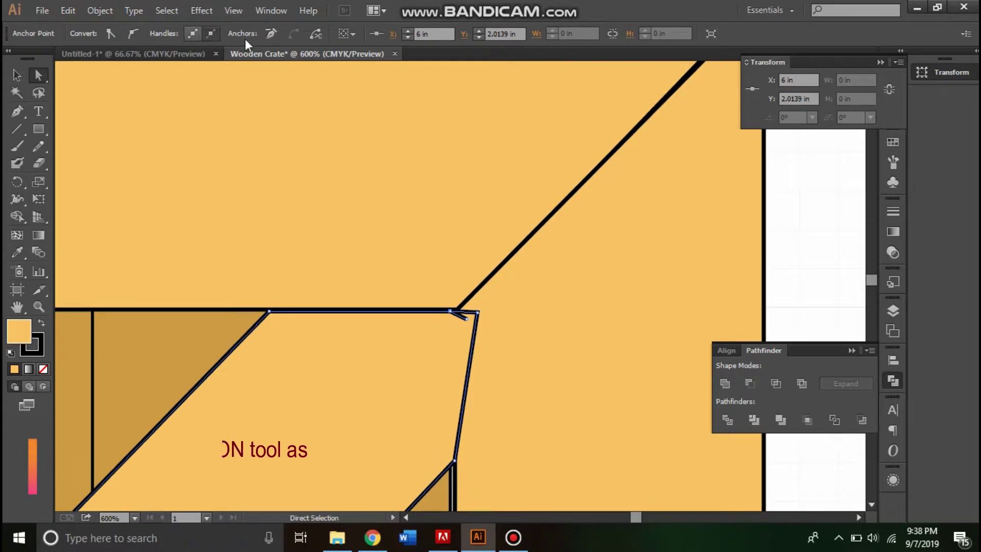
pyautogui.moveTo(467, 319); pyautogui.dragTo(449, 310)
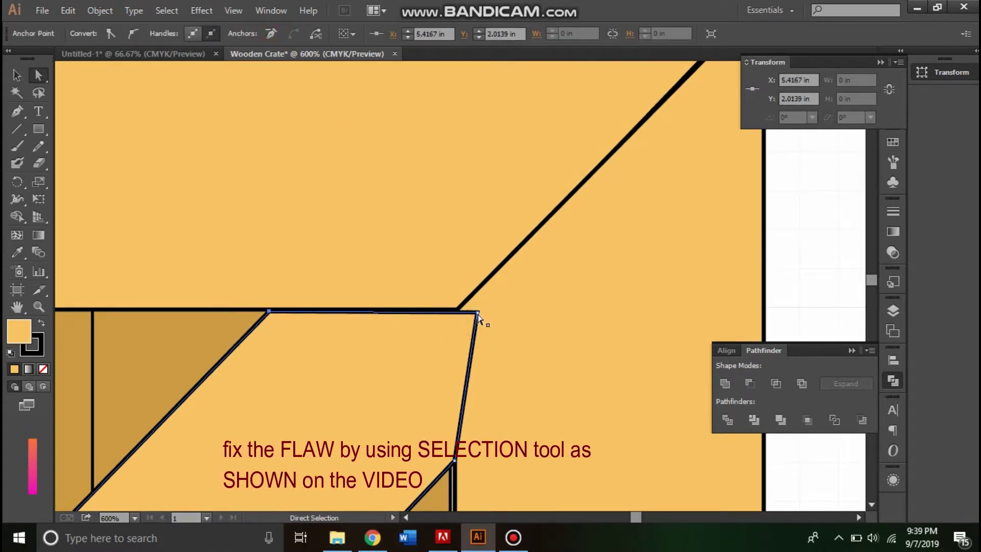
pyautogui.hotkey('ctrl', '-')
pyautogui.hotkey('ctrl', '-')
pyautogui.hotkey('ctrl', '-')
# Snap the brace's lower anchors into the opposite bottom inner corner against the post.
pyautogui.moveTo(400, 276); pyautogui.dragTo(409, 321)
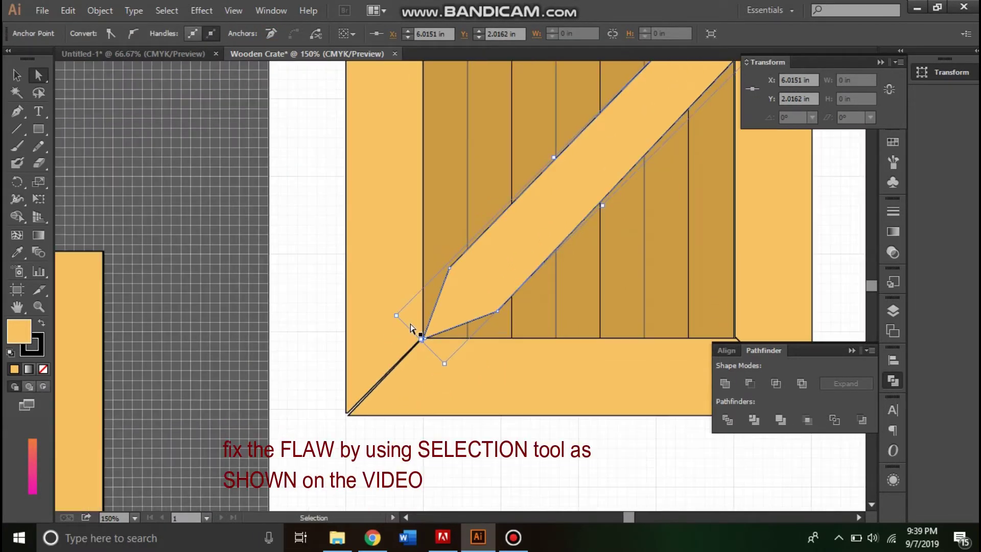
pyautogui.hotkey('ctrl', '+')
pyautogui.click(324, 353)
pyautogui.moveTo(516, 281); pyautogui.dragTo(437, 353)
pyautogui.moveTo(389, 166); pyautogui.dragTo(319, 234)
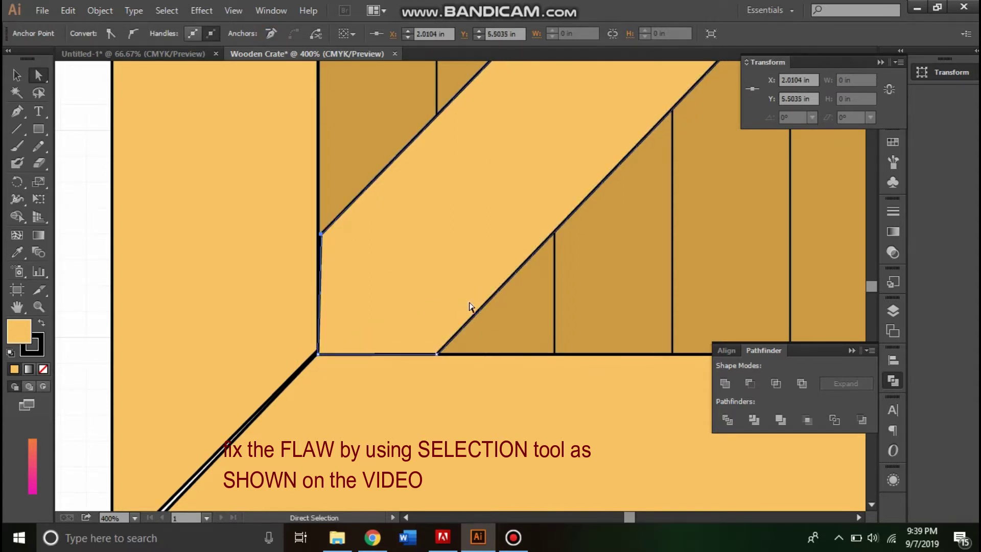
pyautogui.scroll(-5, 297, 401)
pyautogui.click(394, 360)
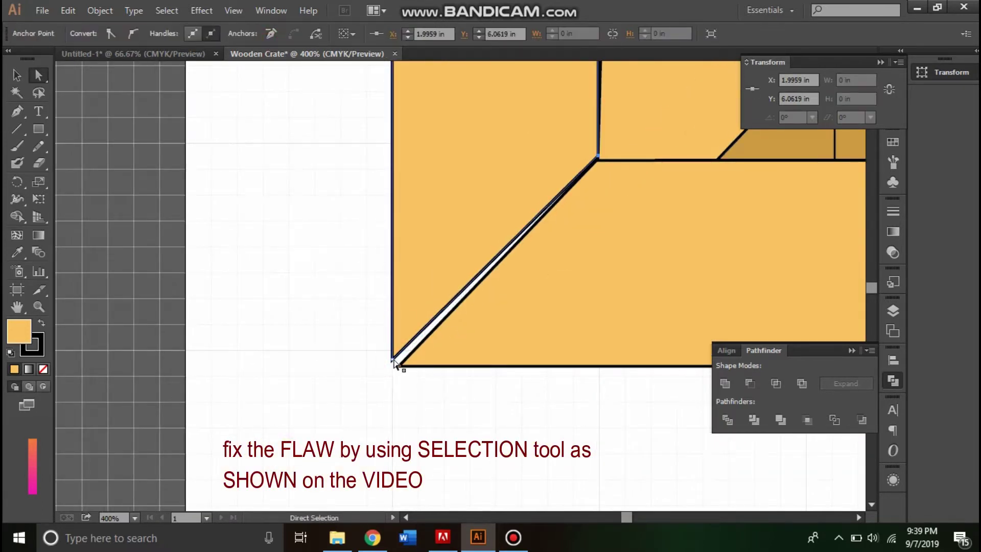
pyautogui.click(405, 396)
pyautogui.hotkey('ctrl', '-')
pyautogui.hotkey('ctrl', '-')
pyautogui.hotkey('ctrl', '-')
pyautogui.hotkey('ctrl', '-')
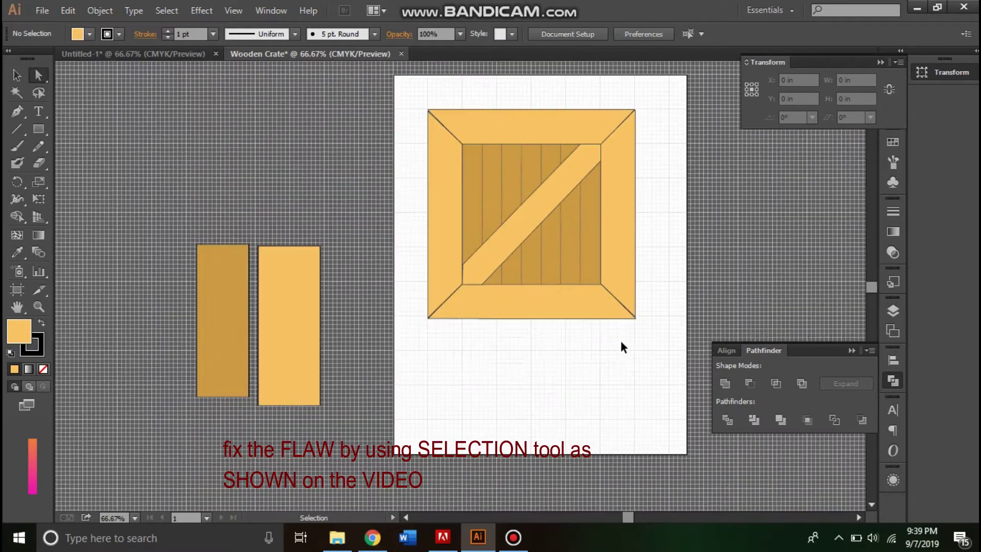
# Draw a small circle at the crate's top-right corner.
pyautogui.hotkey('ctrl', '+')
pyautogui.moveTo(38, 128); pyautogui.dragTo(97, 163)
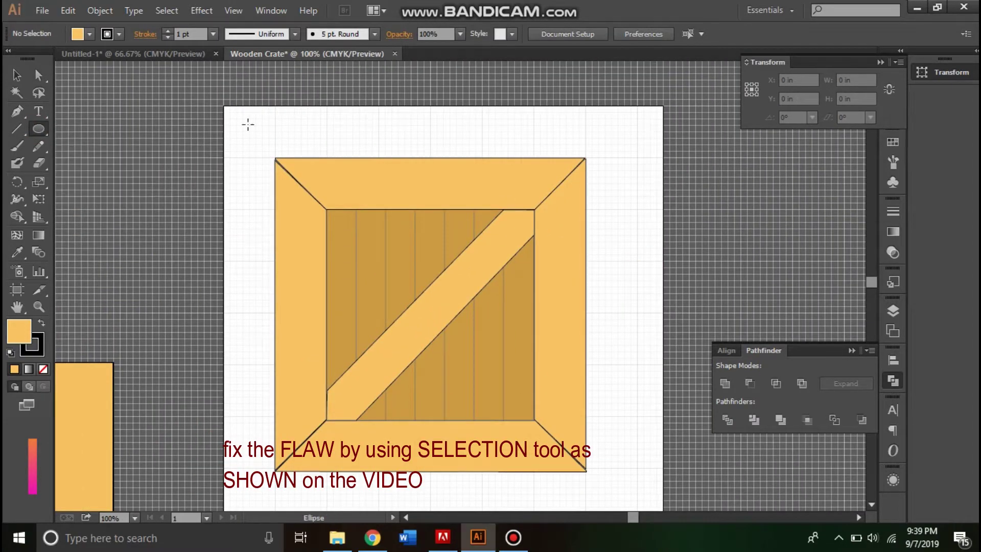
pyautogui.press('v')
pyautogui.moveTo(252, 129); pyautogui.dragTo(543, 180)
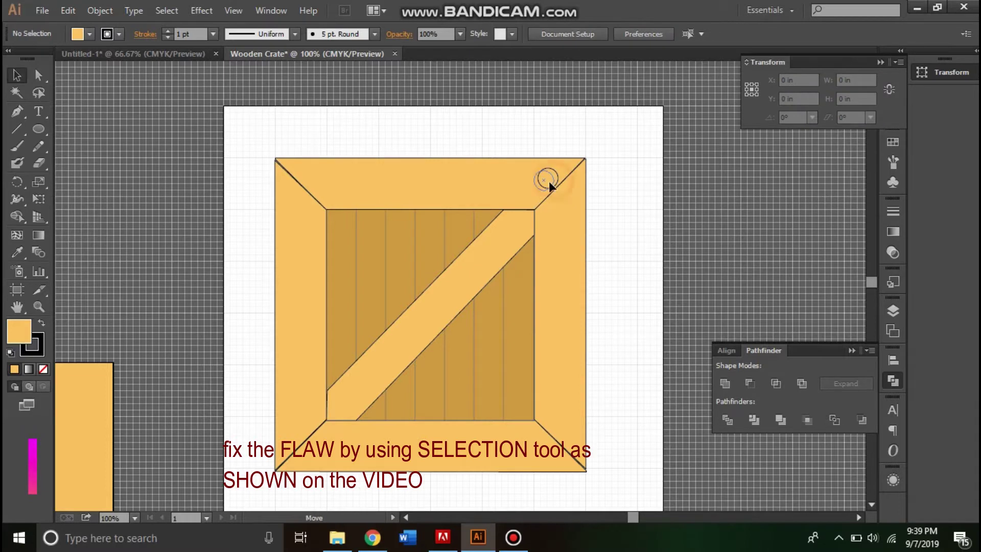
pyautogui.press('F7')
# Move the circle onto a new nail layer and fill it dark brown.
pyautogui.click(835, 450)
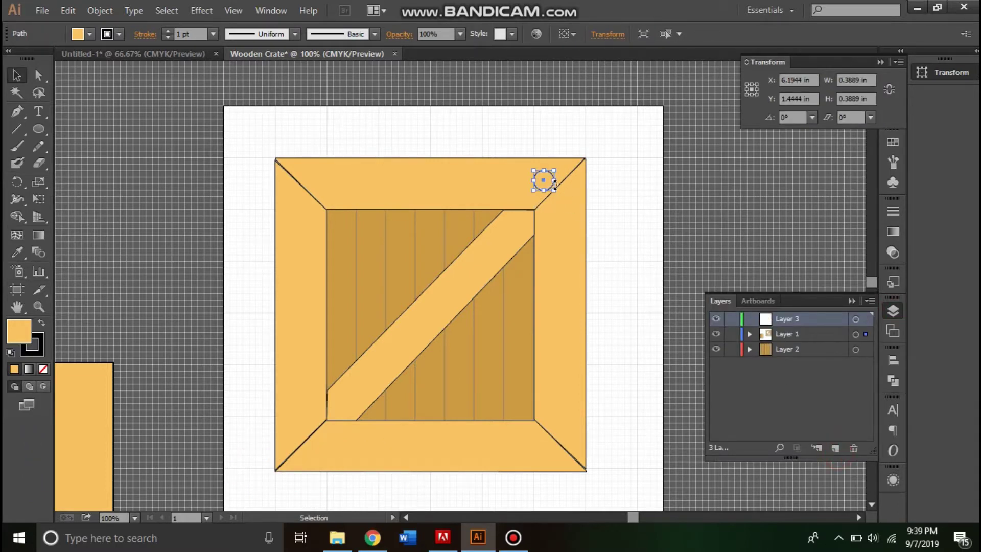
pyautogui.hotkey('ctrl', 'x')
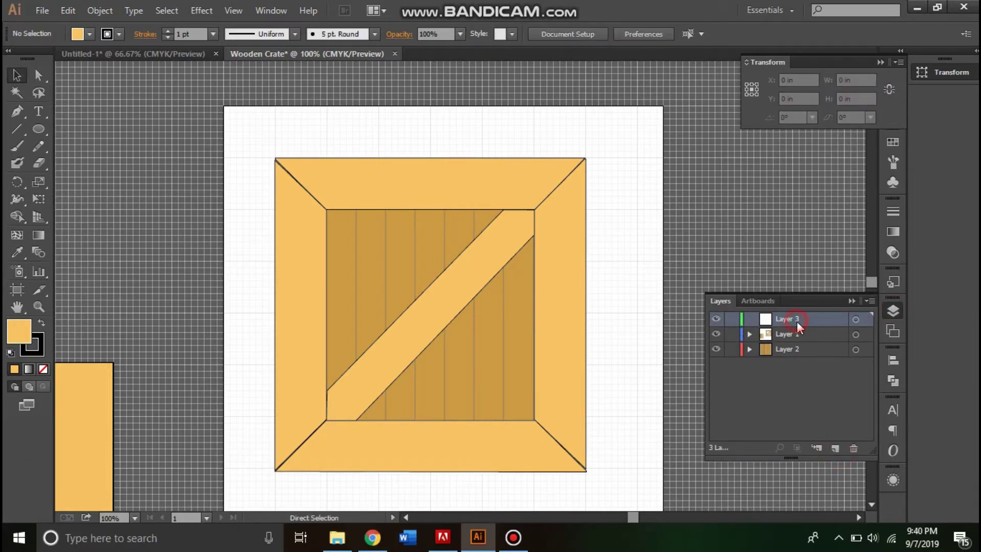
pyautogui.hotkey('ctrl', 'v')
pyautogui.moveTo(464, 287); pyautogui.dragTo(546, 179)
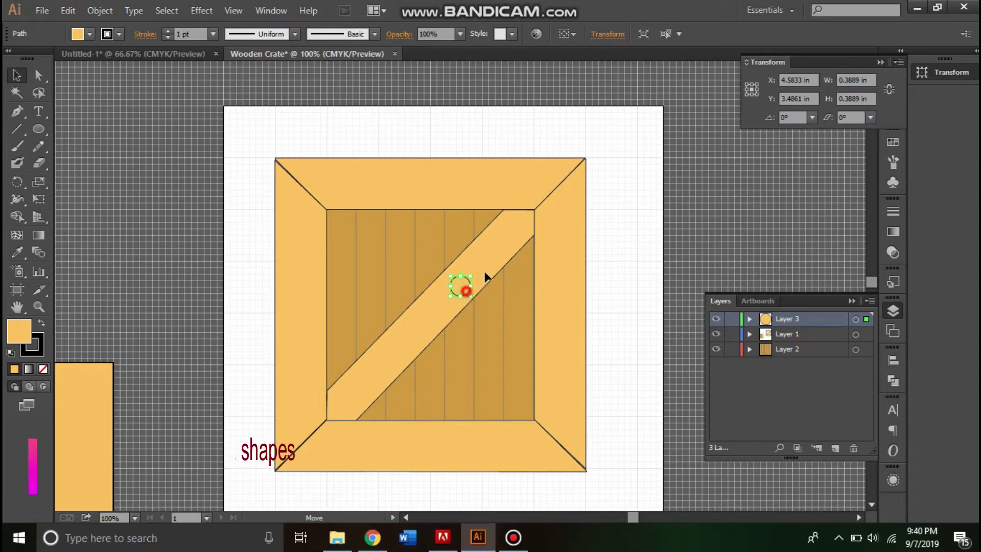
pyautogui.doubleClick(19, 328)
pyautogui.click(663, 330)
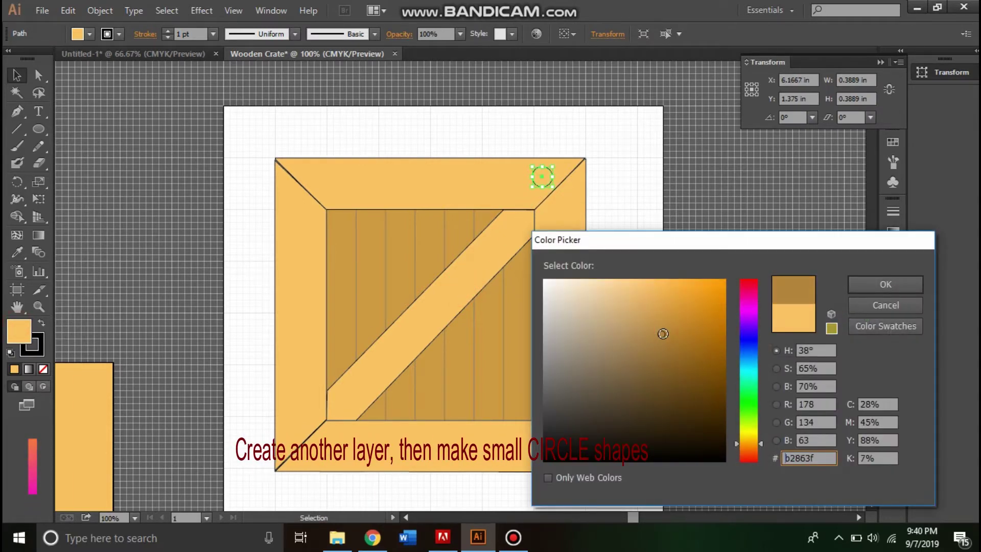
pyautogui.click(868, 280)
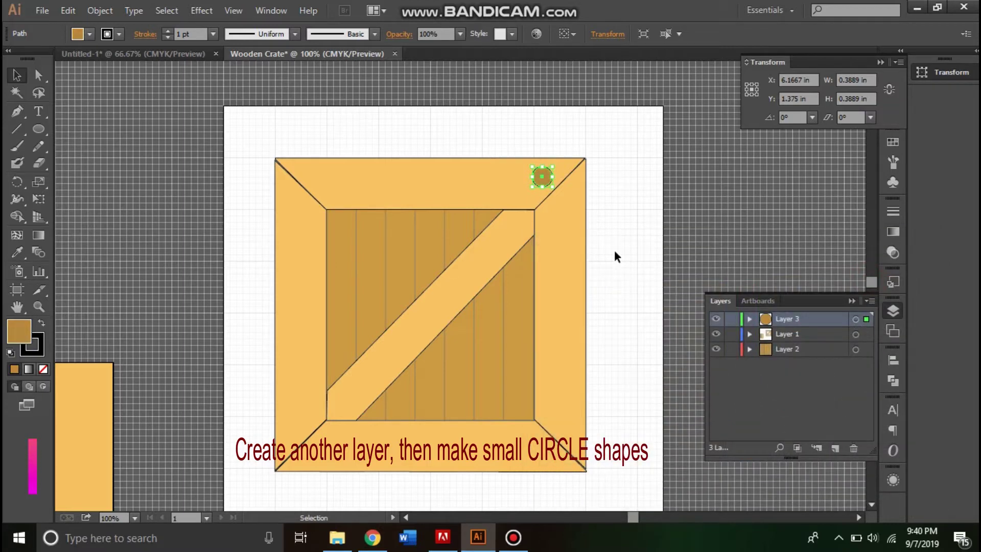
# Shrink the nail and copy it to every frame corner and both brace ends.
pyautogui.hotkey('ctrl', '+')
pyautogui.hotkey('ctrl', '+')
pyautogui.hotkey('ctrl', '+')
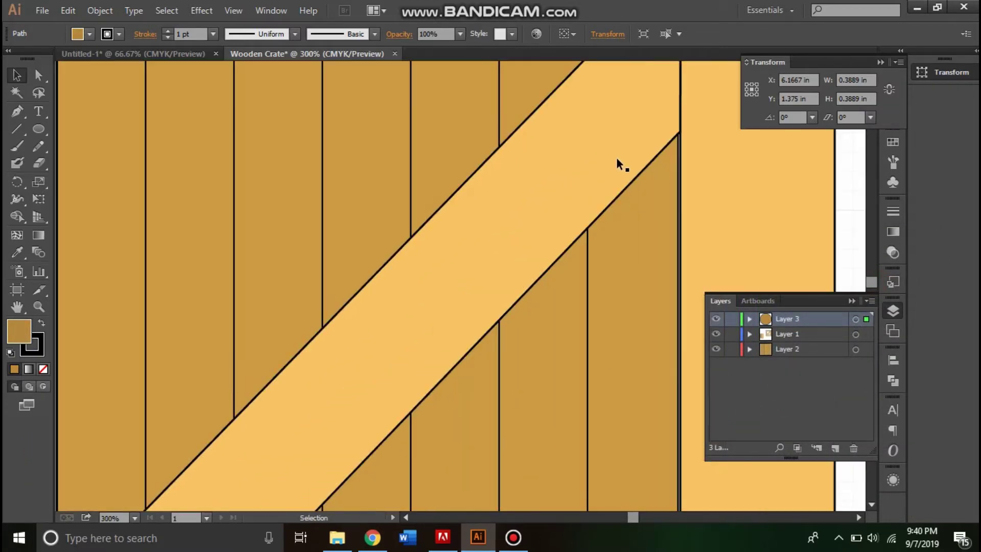
pyautogui.moveTo(566, 203); pyautogui.dragTo(412, 433)
pyautogui.moveTo(559, 247)
pyautogui.mouseDown()
pyautogui.moveTo(536, 235)
pyautogui.moveTo(590, 286)
pyautogui.mouseUp()
pyautogui.scroll(-3, 600, 290)
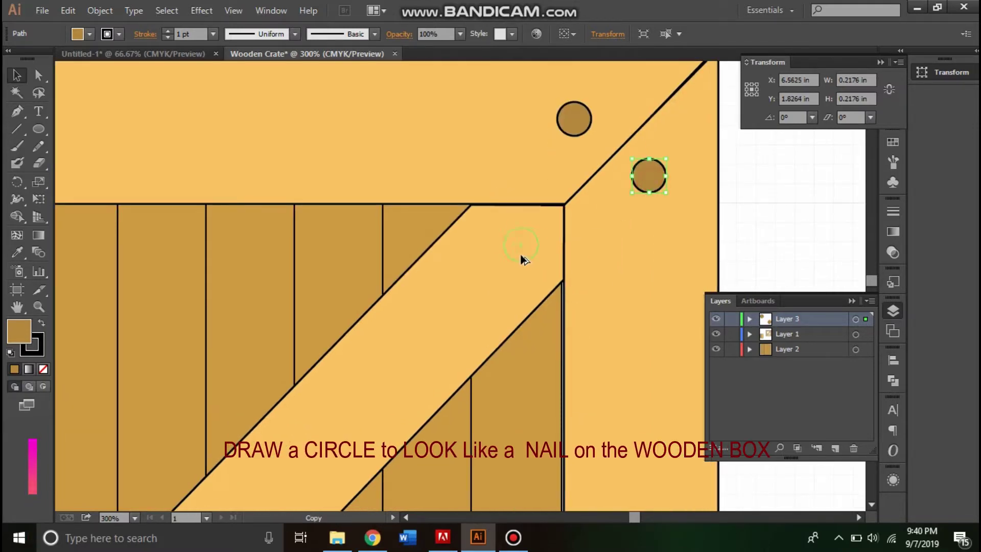
pyautogui.moveTo(527, 261); pyautogui.dragTo(526, 260)
pyautogui.hotkey('ctrl', '-')
pyautogui.hotkey('ctrl', '-')
pyautogui.hotkey('ctrl', '-')
pyautogui.hotkey('ctrl', '-')
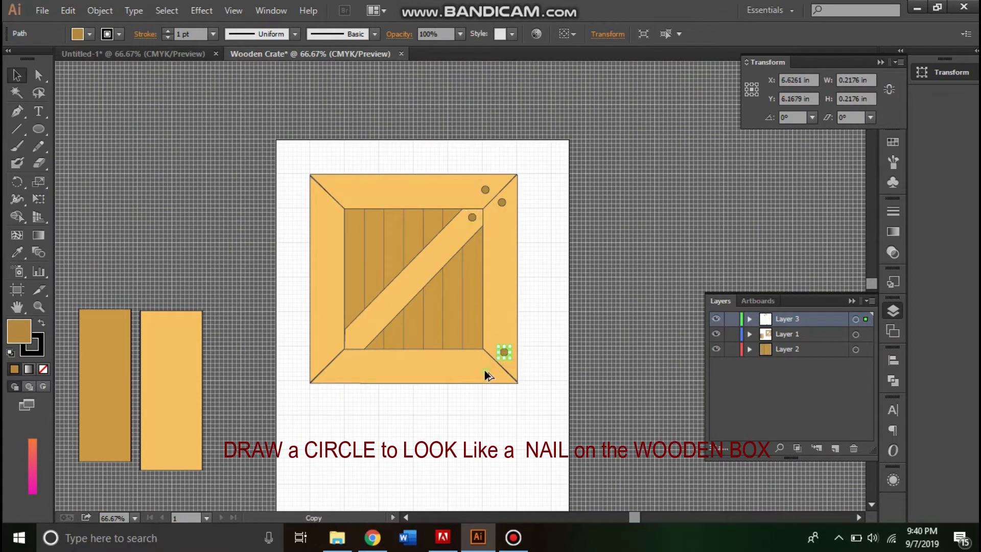
pyautogui.moveTo(340, 368); pyautogui.dragTo(341, 366)
pyautogui.moveTo(323, 201)
pyautogui.mouseDown()
pyautogui.moveTo(339, 186)
pyautogui.moveTo(353, 341)
pyautogui.mouseUp()
pyautogui.click(494, 186)
pyautogui.moveTo(294, 139); pyautogui.dragTo(566, 416)
pyautogui.rightClick(503, 304)
# Group the crate parts and scale the group down to about 1.83 × 1.84 in.
pyautogui.click(565, 372)
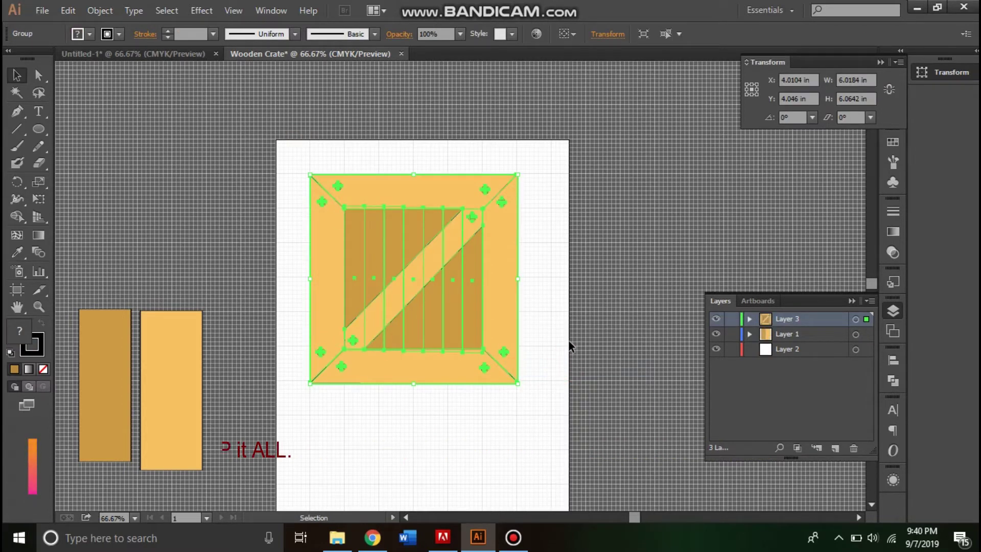
pyautogui.click(574, 250)
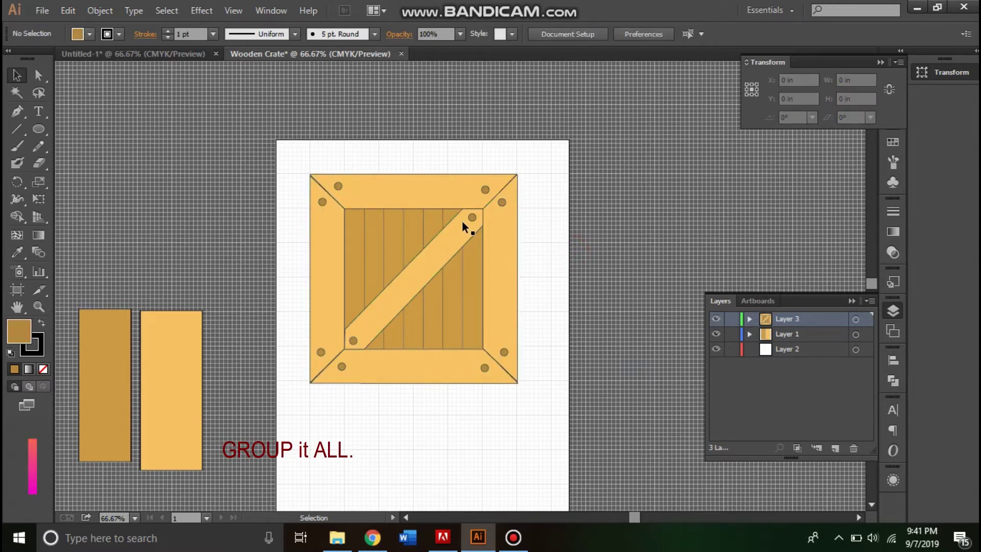
pyautogui.moveTo(289, 140); pyautogui.dragTo(499, 419)
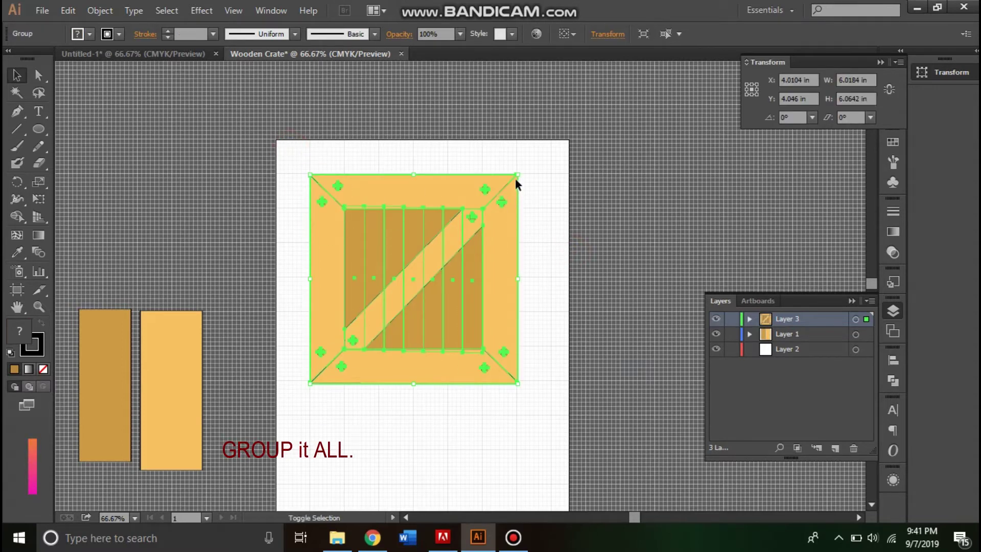
pyautogui.moveTo(519, 176); pyautogui.dragTo(418, 323)
pyautogui.click(461, 352)
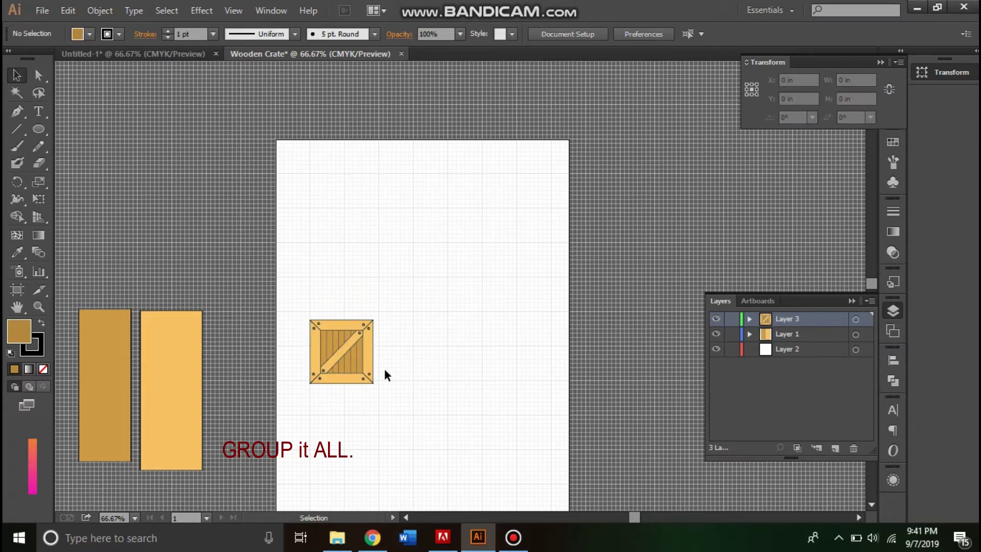
pyautogui.hotkey('ctrl', '+')
# Enlarge the crate slightly and duplicate it into a bottom row of three.
pyautogui.moveTo(344, 403)
pyautogui.mouseDown()
pyautogui.moveTo(386, 344)
pyautogui.moveTo(349, 341)
pyautogui.mouseUp()
pyautogui.click(350, 350)
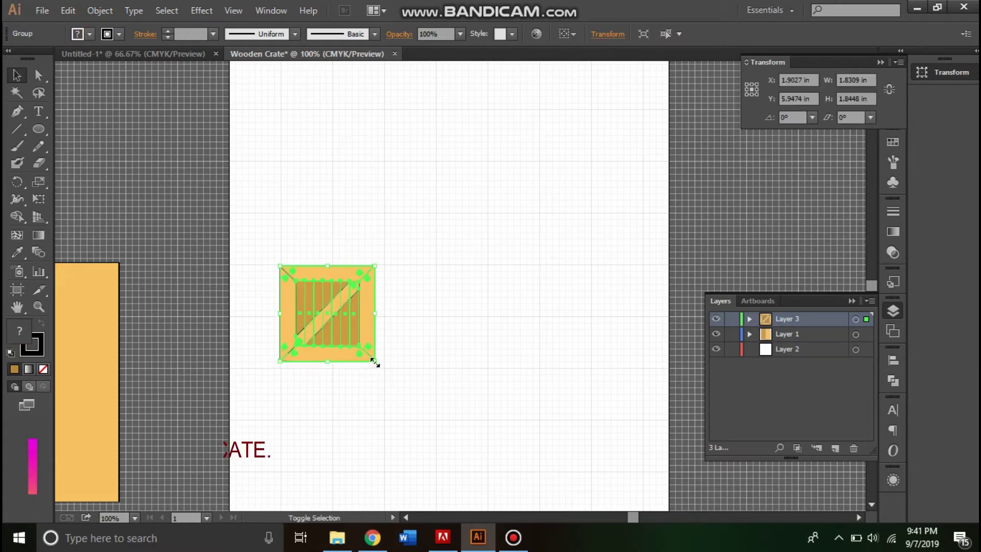
pyautogui.moveTo(384, 368)
pyautogui.mouseDown()
pyautogui.moveTo(391, 355)
pyautogui.moveTo(454, 346)
pyautogui.mouseUp()
pyautogui.hotkey('ctrl', 'd')
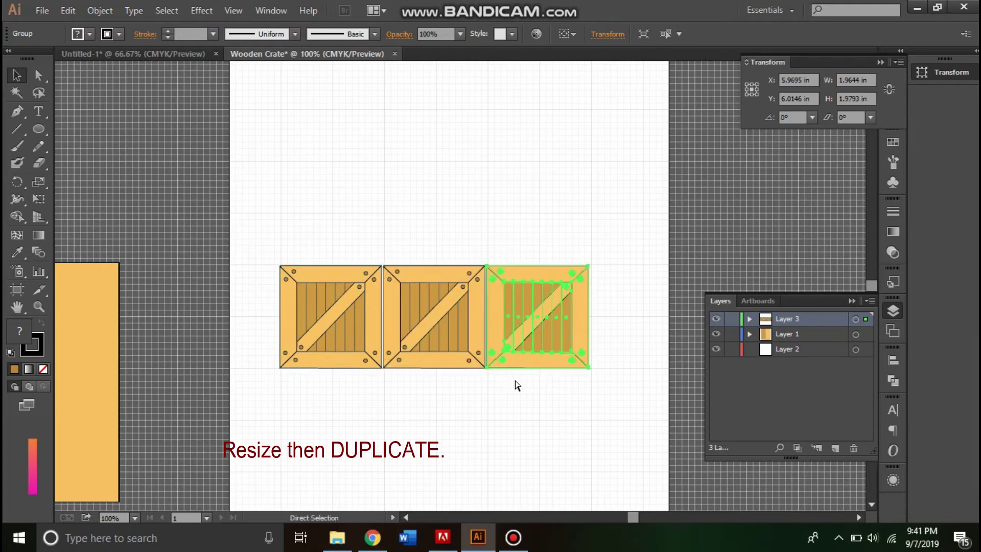
# Stack a row of two crates and one top crate, then hide the grid.
pyautogui.moveTo(538, 346)
pyautogui.mouseDown()
pyautogui.moveTo(382, 240)
pyautogui.moveTo(500, 250)
pyautogui.moveTo(493, 245)
pyautogui.mouseUp()
pyautogui.scroll(3, 515, 333)
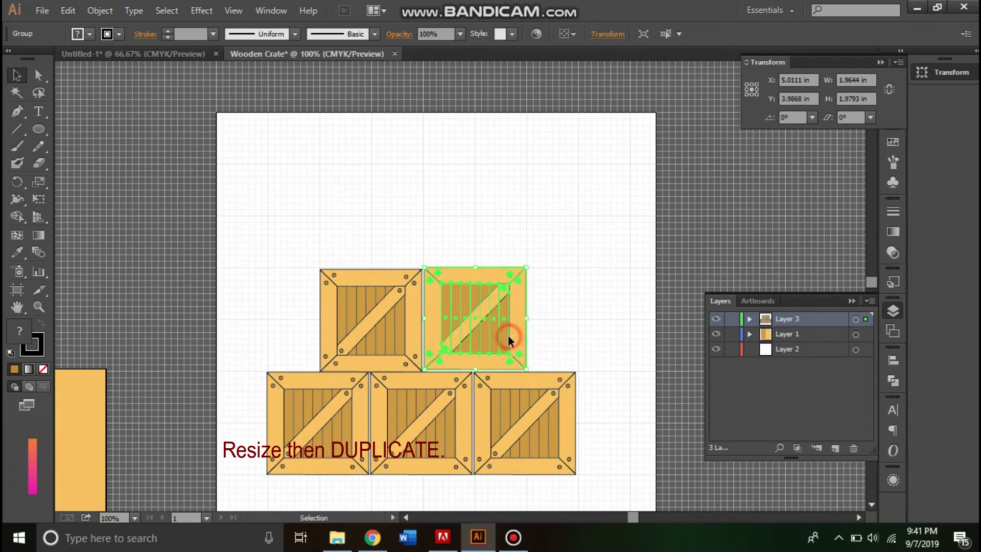
pyautogui.moveTo(508, 335)
pyautogui.mouseDown()
pyautogui.moveTo(506, 352)
pyautogui.moveTo(456, 248)
pyautogui.mouseUp()
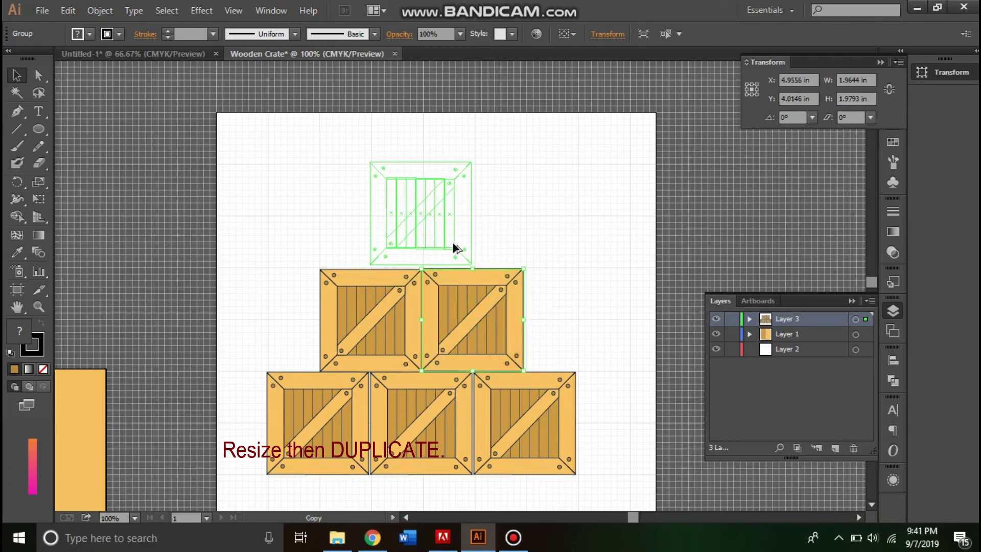
pyautogui.moveTo(453, 244); pyautogui.dragTo(449, 244)
pyautogui.press('ctrl')
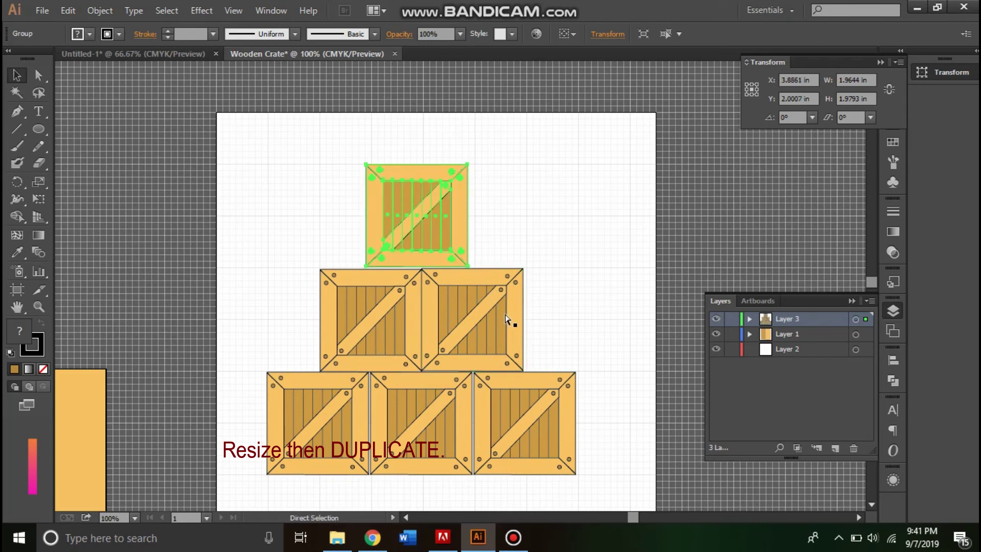
pyautogui.hotkey('ctrl', "'")
pyautogui.click(587, 284)
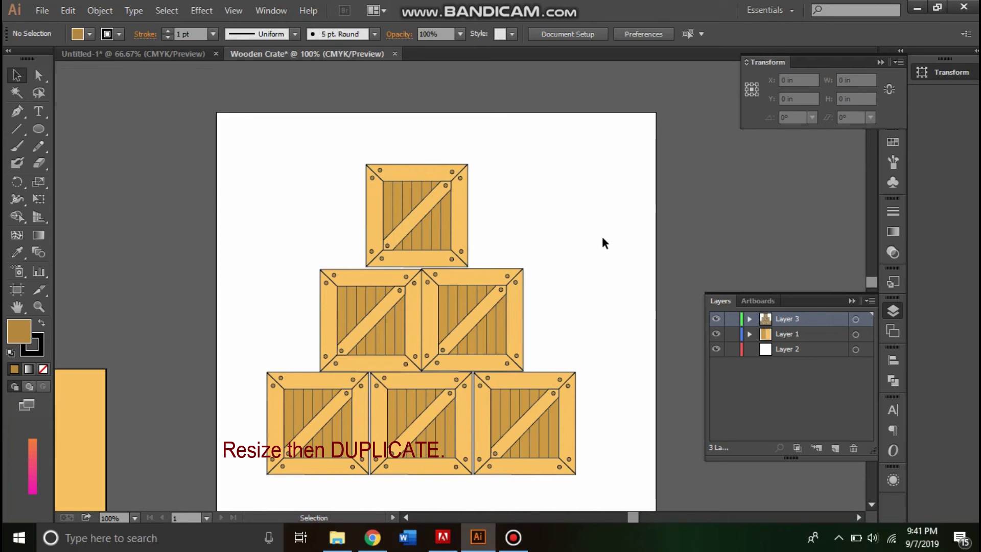
pyautogui.scroll(-1, 583, 245)
pyautogui.hotkey('ctrl', '-')
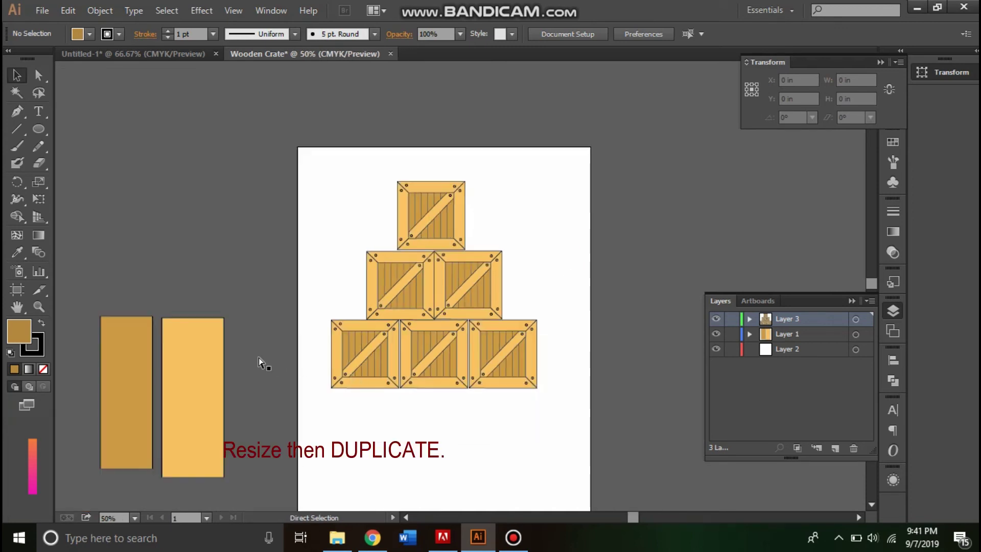
# Delete the two wood-colour sample bars left of the artboard, then select the crate pyramid.
pyautogui.hotkey('ctrl', '-')
pyautogui.moveTo(194, 289)
pyautogui.mouseDown()
pyautogui.moveTo(382, 422)
pyautogui.moveTo(356, 383)
pyautogui.mouseUp()
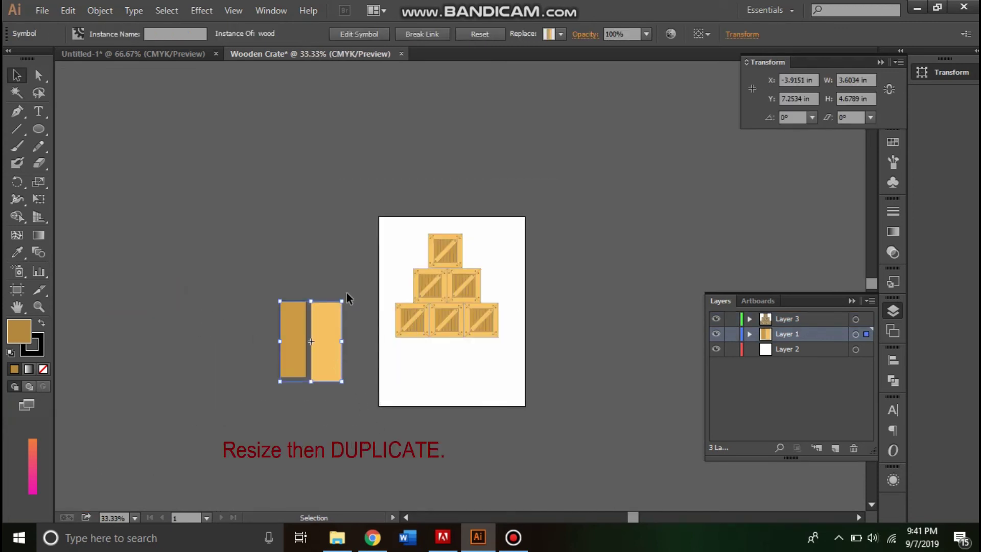
pyautogui.moveTo(251, 283); pyautogui.dragTo(353, 397)
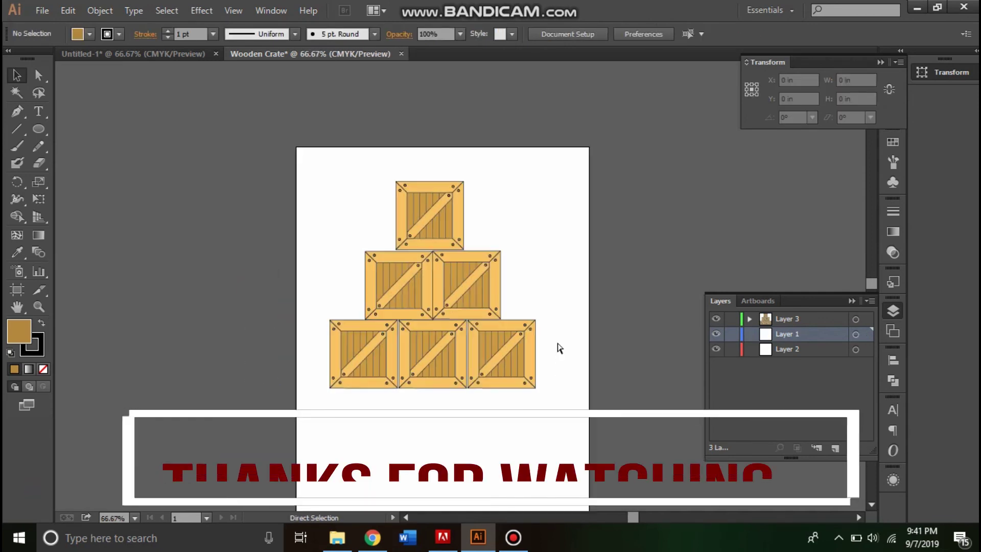
pyautogui.moveTo(331, 181); pyautogui.dragTo(552, 405)
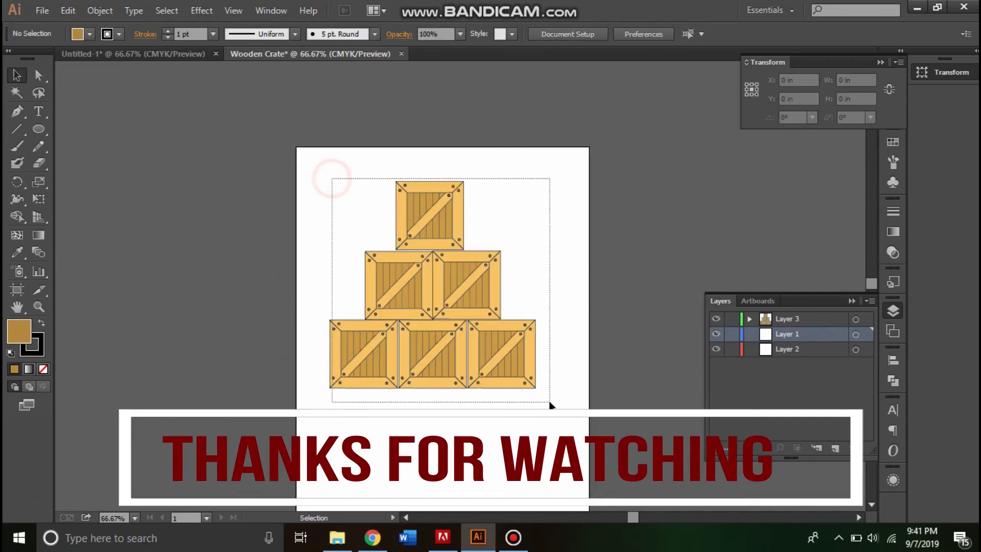